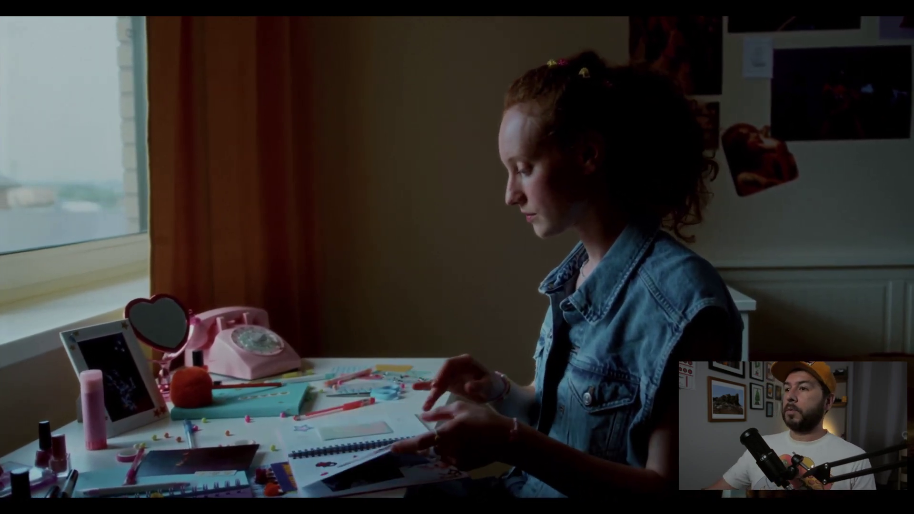
# Stop the full-screen playback and rewind the clip to its first frame, 01:00:00:00
pyautogui.moveTo(796, 222)
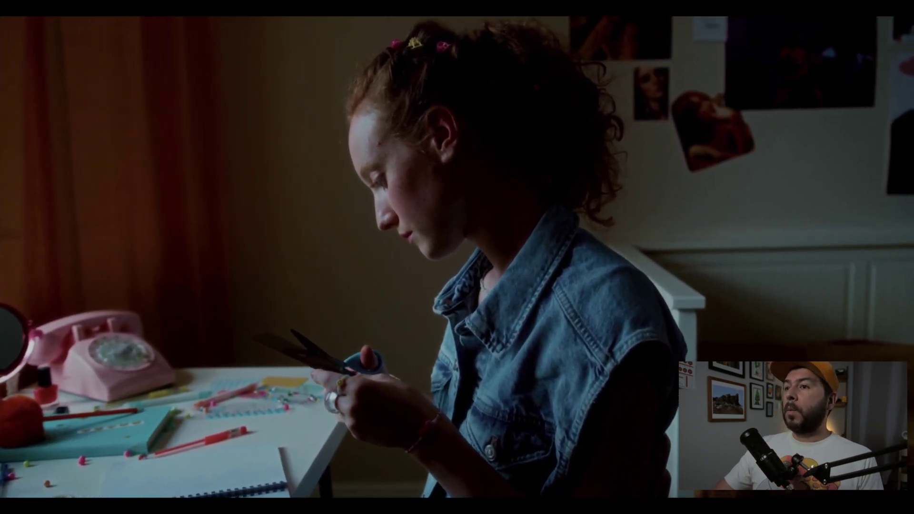
pyautogui.click(762, 246)
pyautogui.press('Escape')
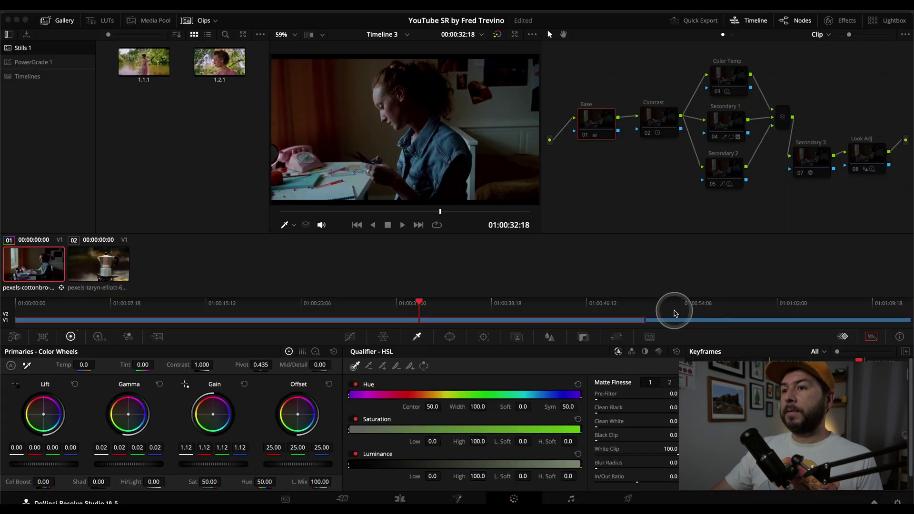
pyautogui.moveTo(440, 214); pyautogui.dragTo(214, 206)
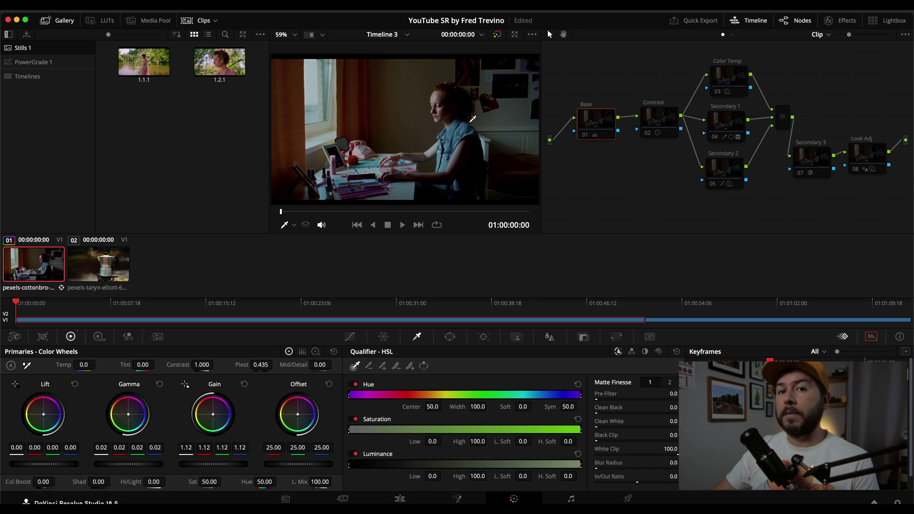
pyautogui.click(609, 167)
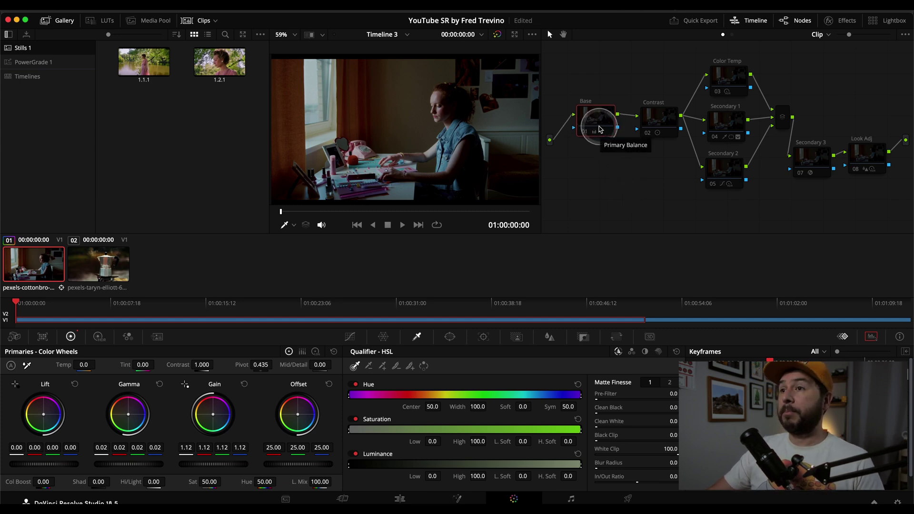
pyautogui.click(599, 129)
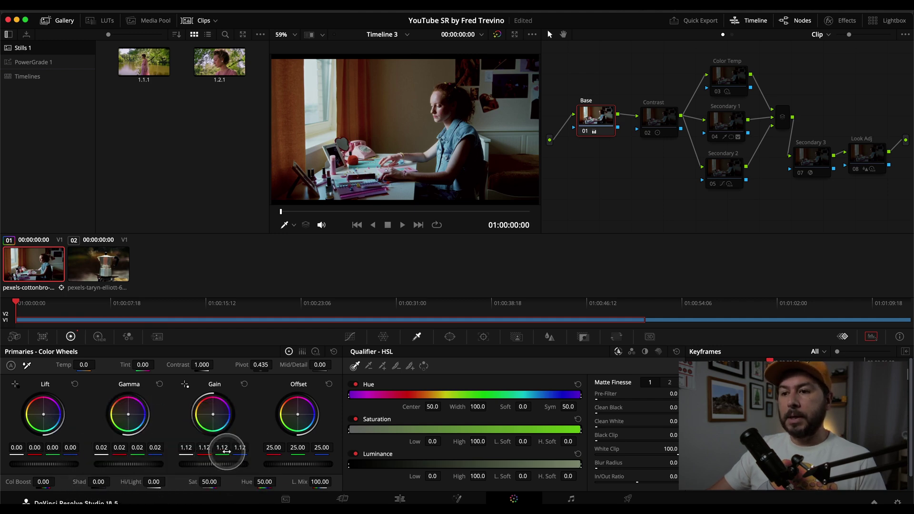
pyautogui.hotkey('ctrl', 'd')
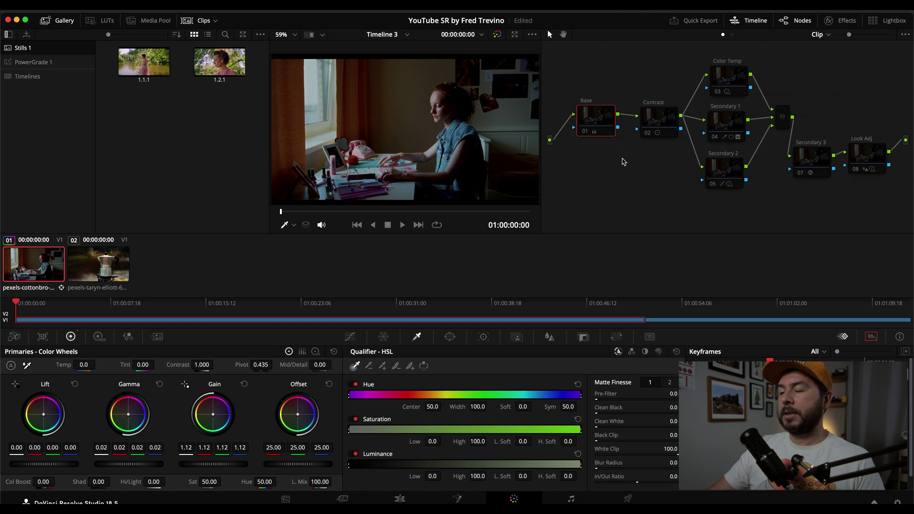
pyautogui.hotkey('ctrl', 'd')
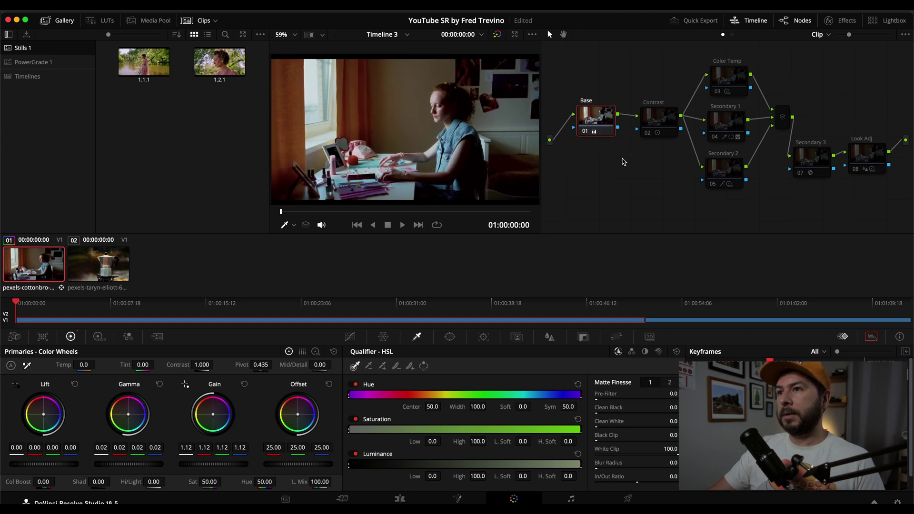
pyautogui.hotkey('ctrl', 'd')
pyautogui.hotkey('ctrl', 'd')
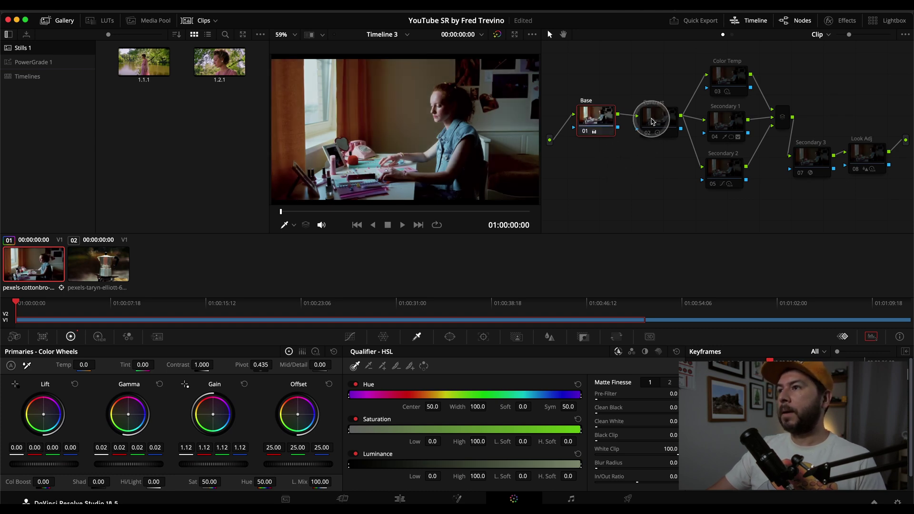
# Select the Contrast node (contrast 0.899, pivot 0.435) and check the clip full-screen
pyautogui.moveTo(652, 121); pyautogui.dragTo(649, 117)
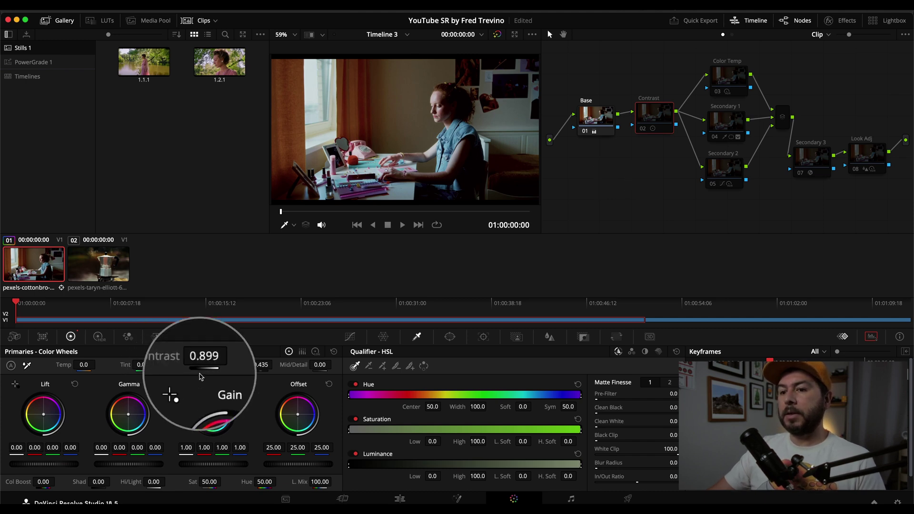
pyautogui.press('super+f')
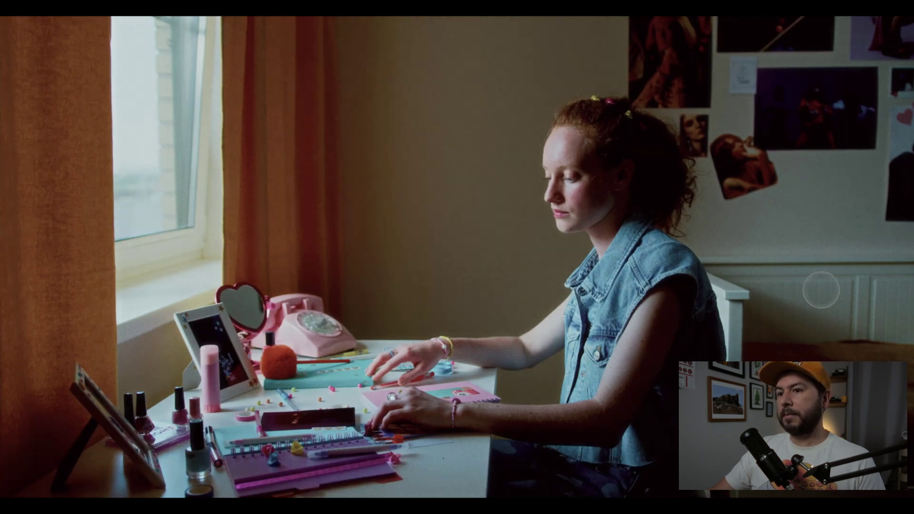
pyautogui.press('Escape')
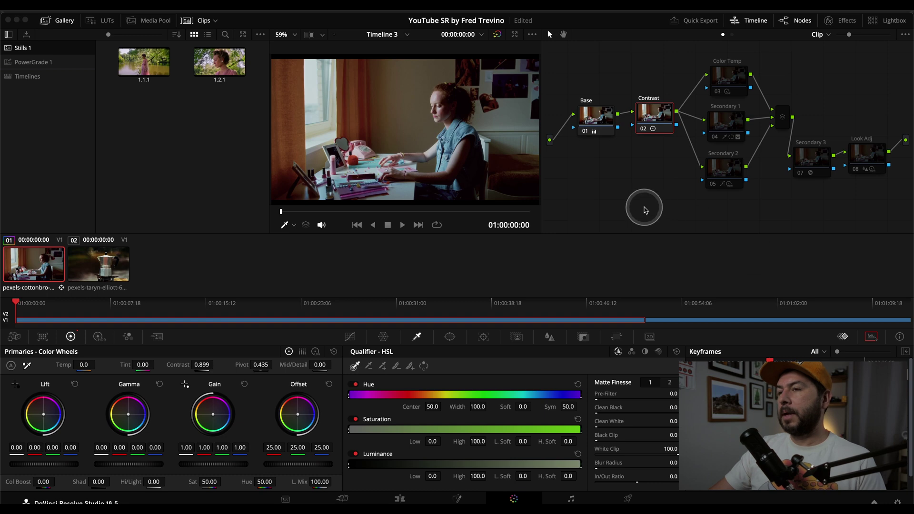
pyautogui.click(731, 84)
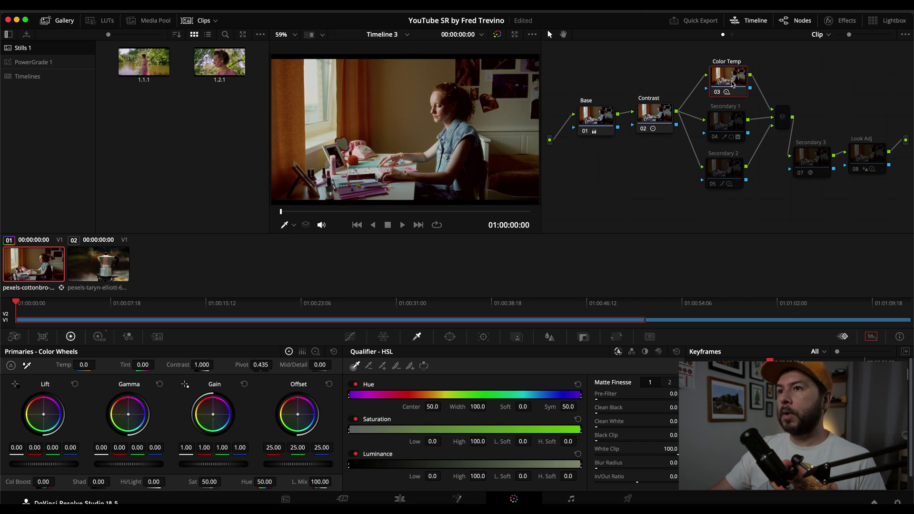
pyautogui.hotkey('ctrl', 'd')
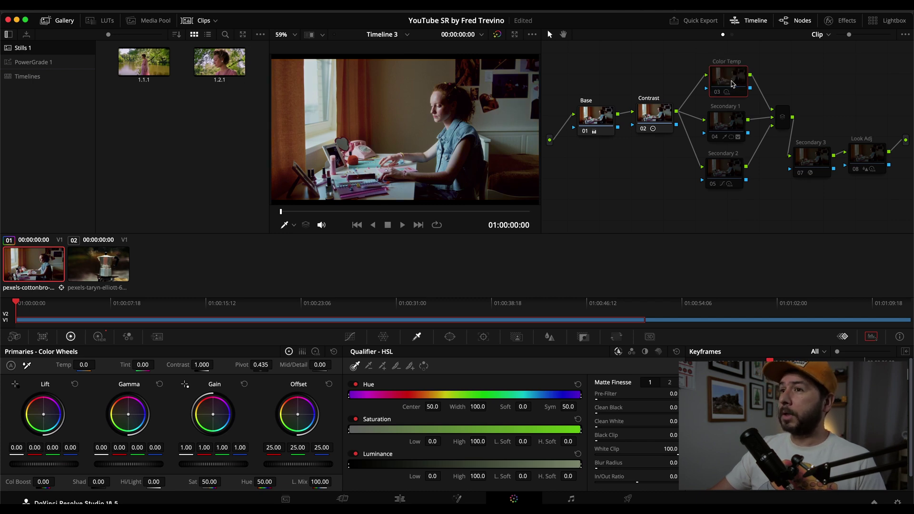
pyautogui.hotkey('ctrl', 'd')
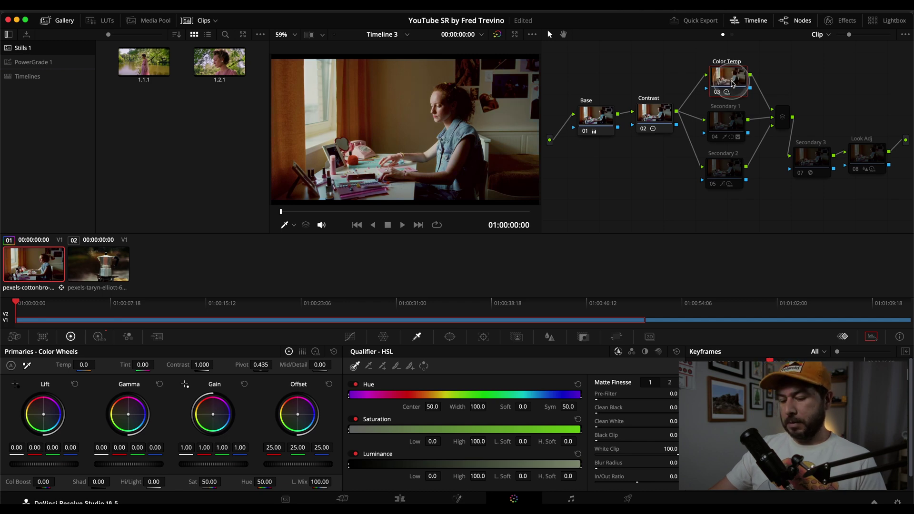
pyautogui.press('super+f')
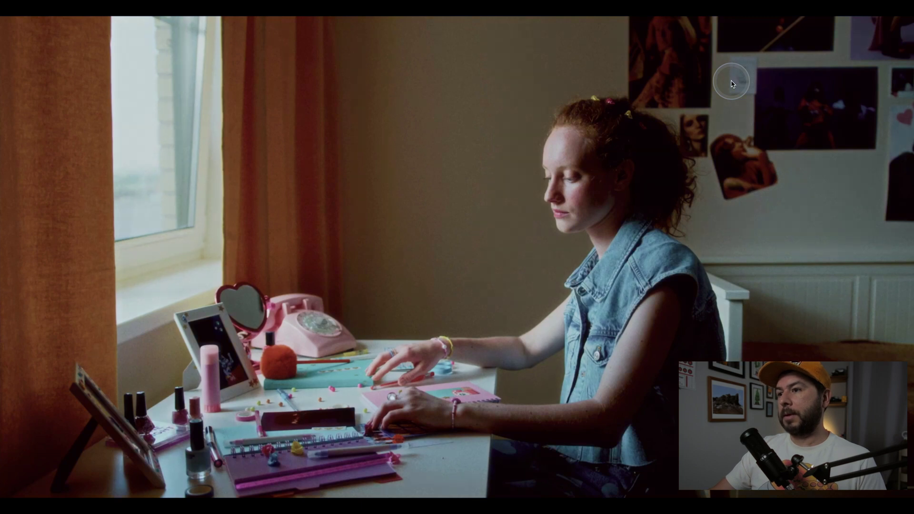
pyautogui.press('super+f')
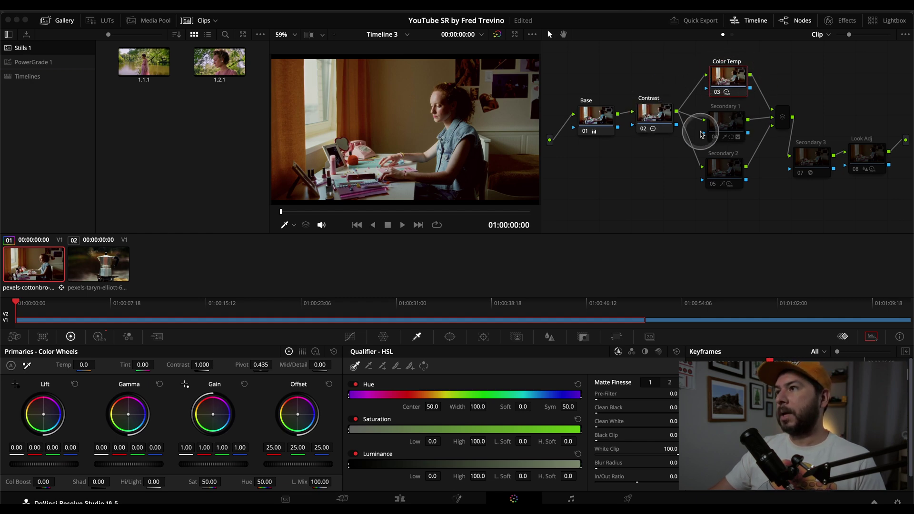
# Inspect Secondary 1's HSL qualifier (hue 23.7, width 21.7) and wire the layer mixer output into Secondary 3
pyautogui.click(726, 132)
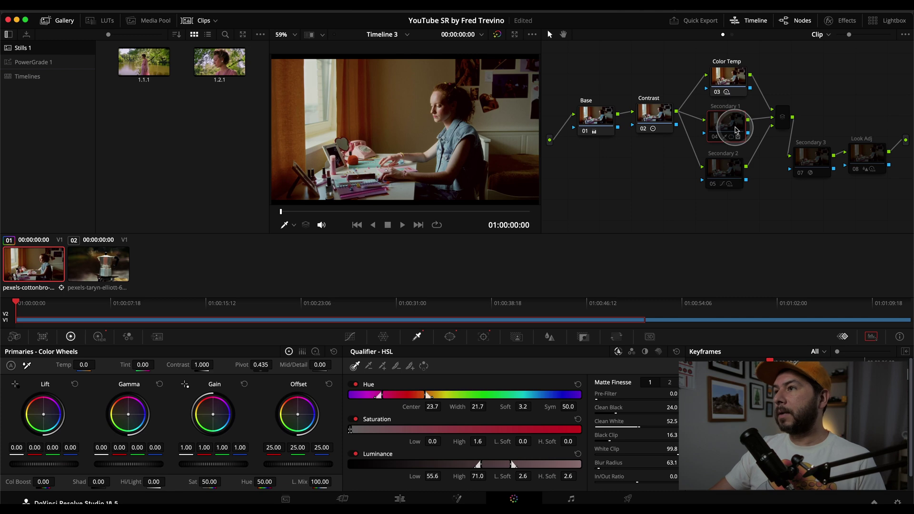
pyautogui.moveTo(735, 130)
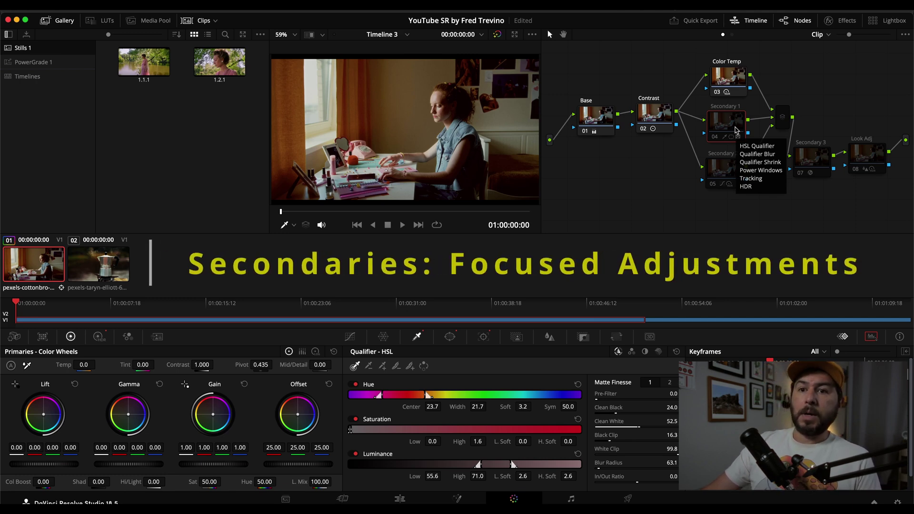
pyautogui.click(663, 88)
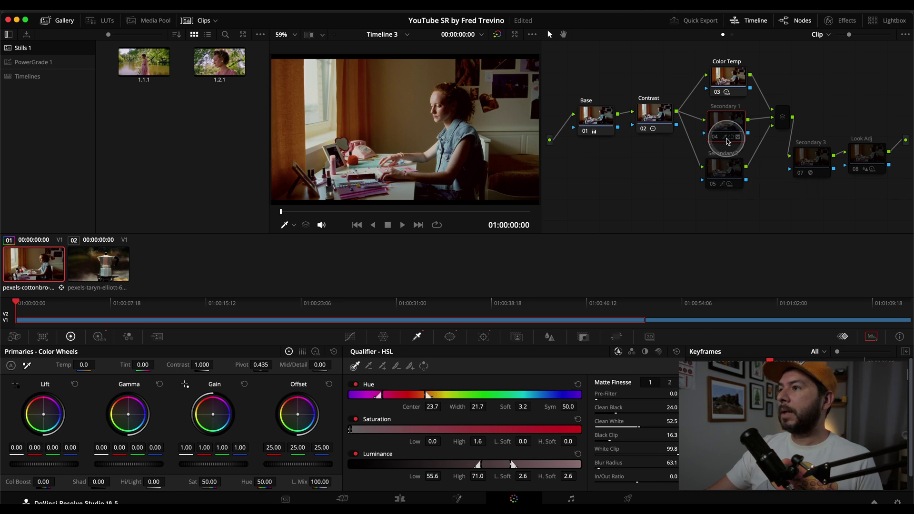
pyautogui.moveTo(792, 117); pyautogui.dragTo(790, 158)
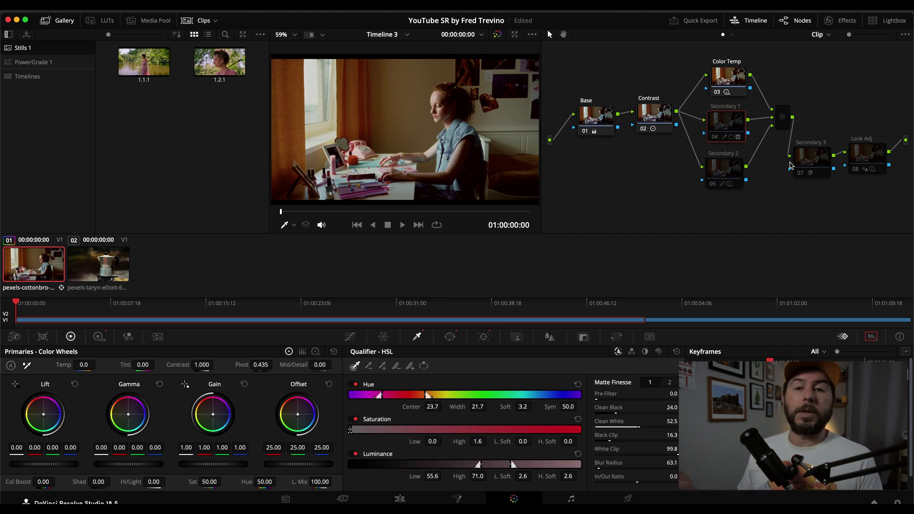
pyautogui.moveTo(728, 128); pyautogui.dragTo(728, 125)
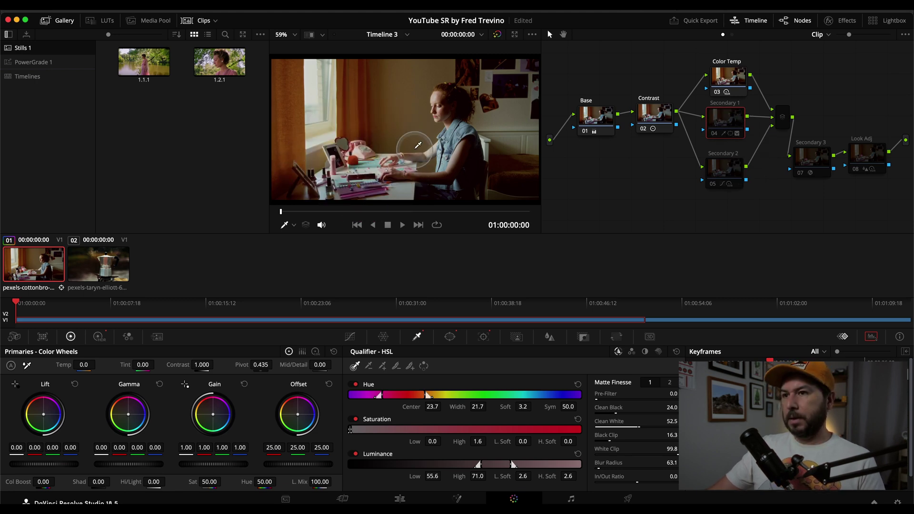
pyautogui.press('super+f')
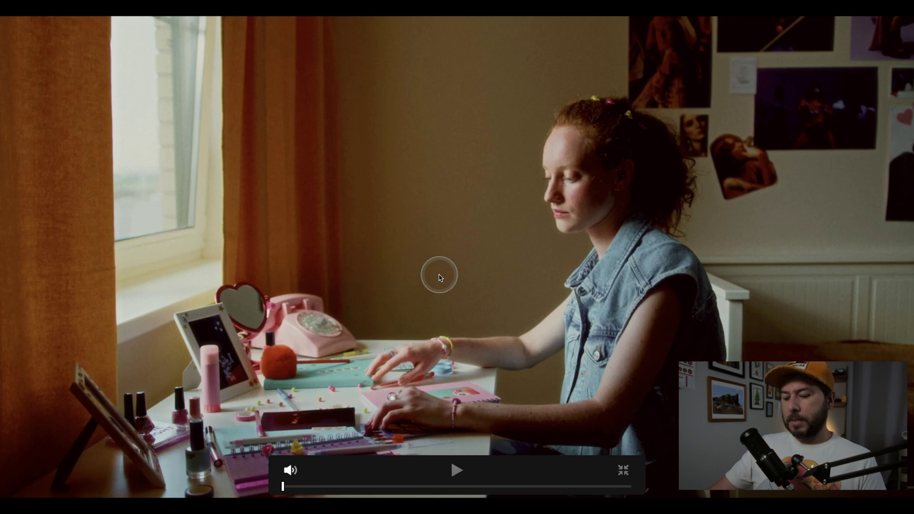
pyautogui.hotkey('ctrl', 'd')
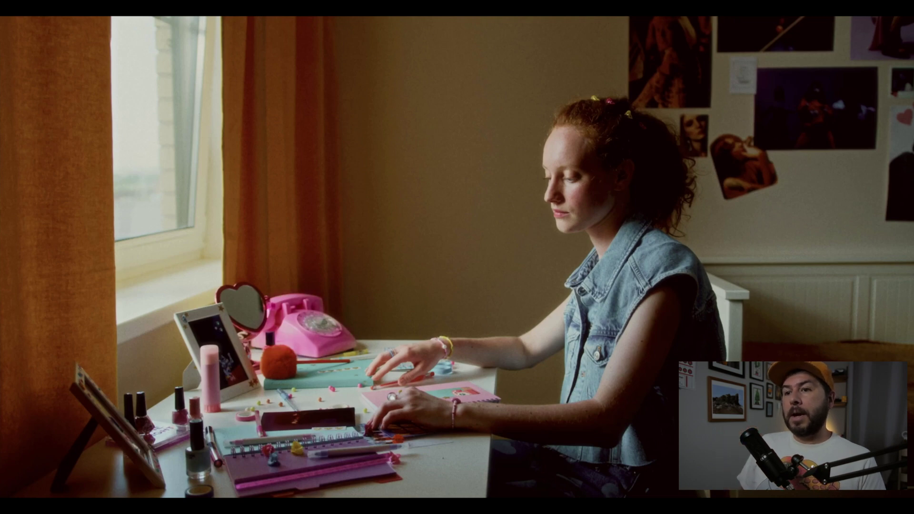
pyautogui.click(439, 277)
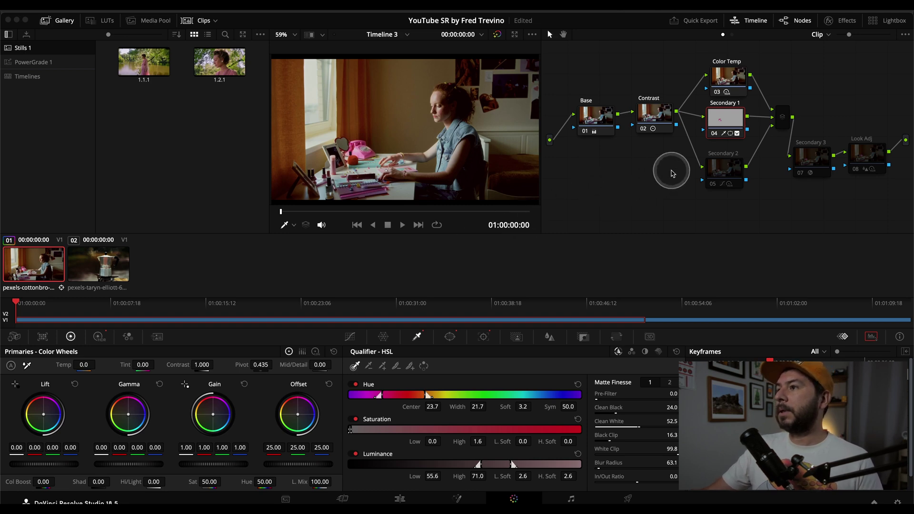
# Select the Secondary 2 node and review the grade in the full-screen viewer
pyautogui.click(722, 171)
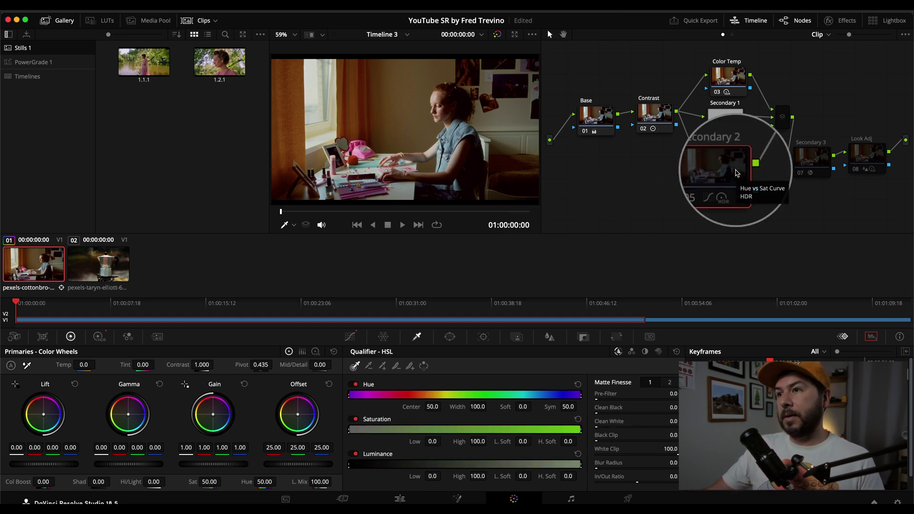
pyautogui.press('p')
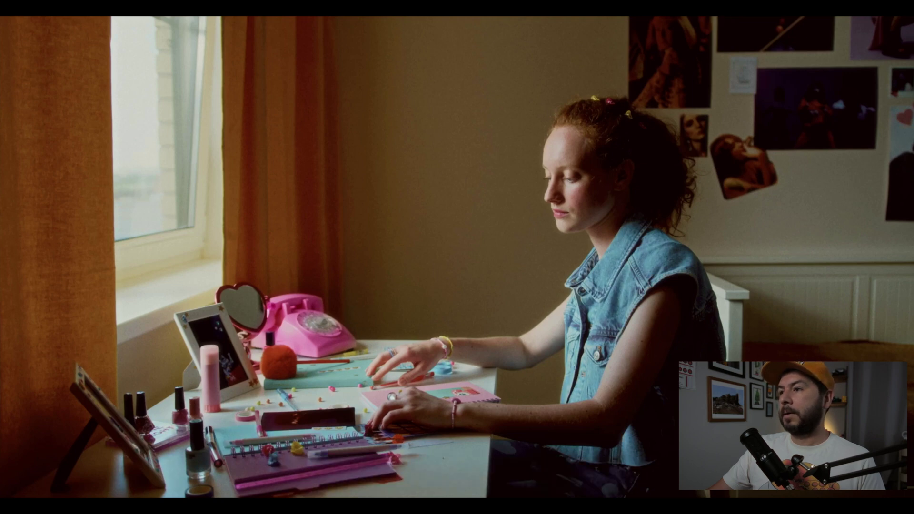
pyautogui.press('Escape')
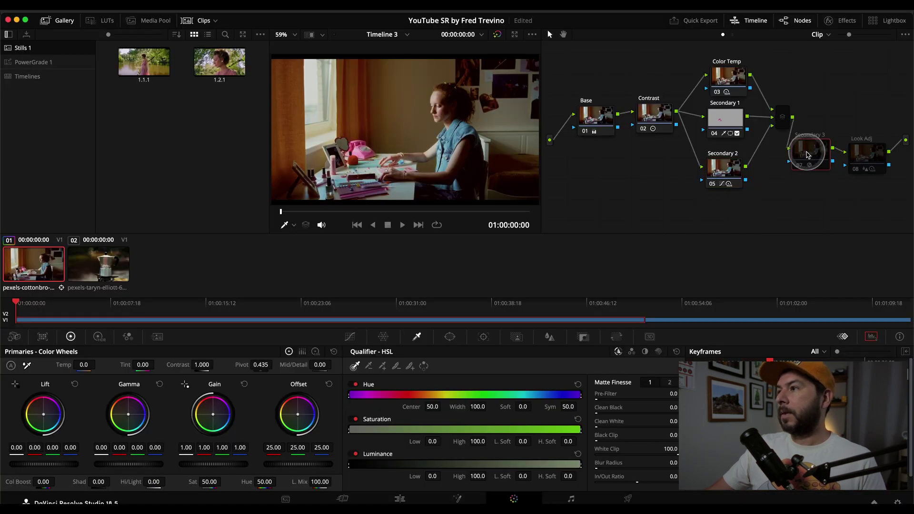
# Re-enable Secondary 3 and toggle it repeatedly full-screen to compare the darker window side
pyautogui.hotkey('ctrl', 'd')
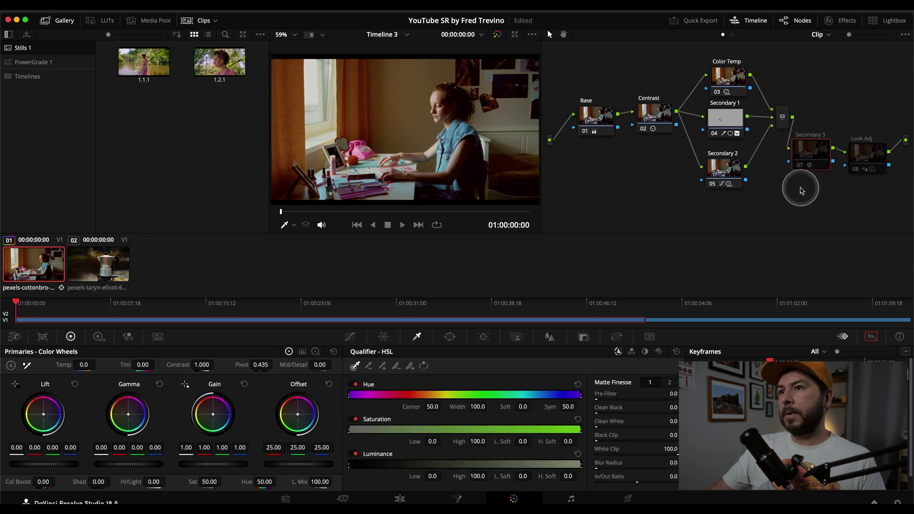
pyautogui.hotkey('ctrl', 'f')
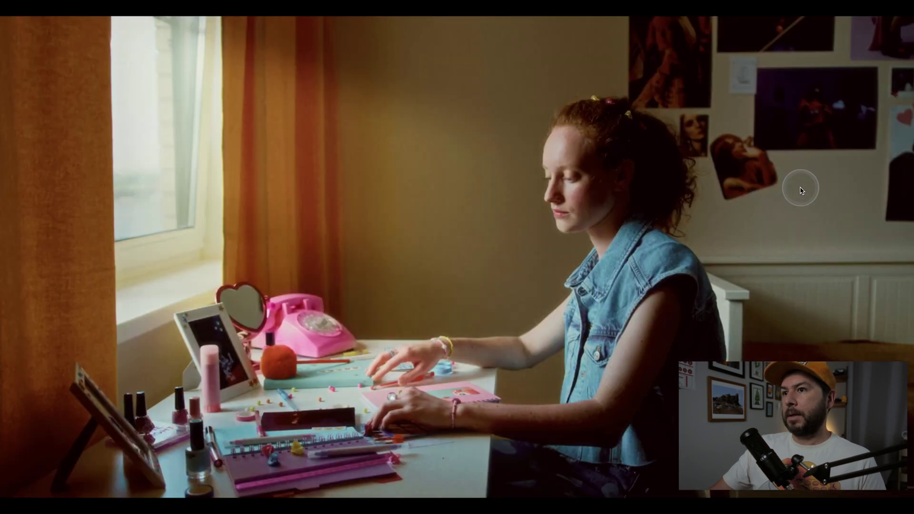
pyautogui.hotkey('ctrl', 'd')
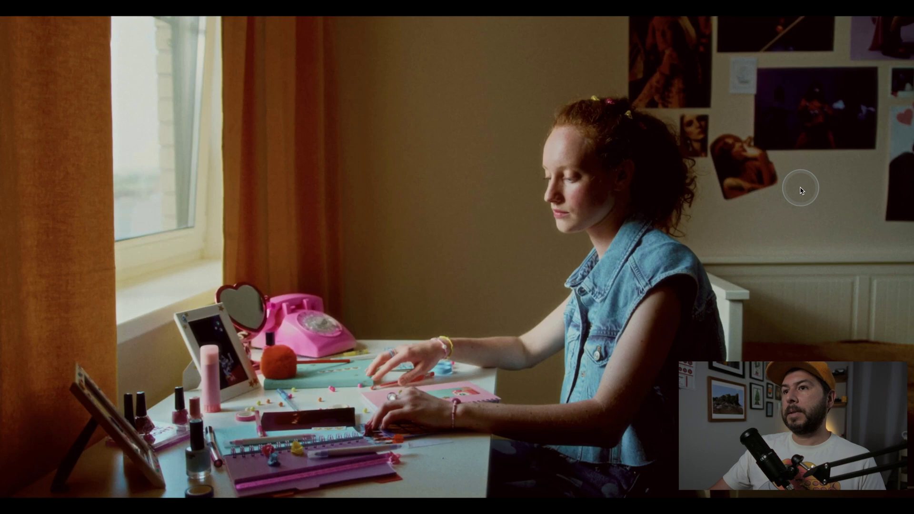
pyautogui.hotkey('ctrl', 'd')
pyautogui.hotkey('ctrl', 'd')
pyautogui.hotkey('ctrl', 'd')
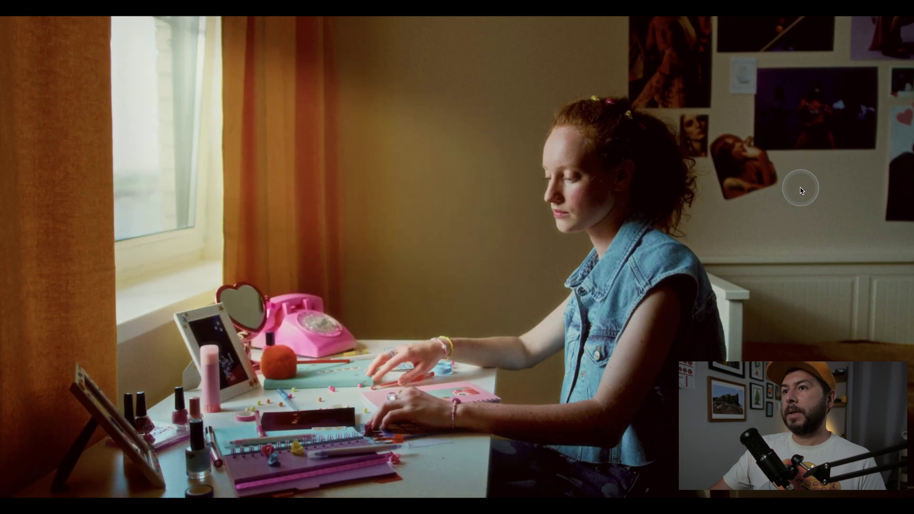
pyautogui.hotkey('ctrl', 'd')
pyautogui.hotkey('ctrl', 'd')
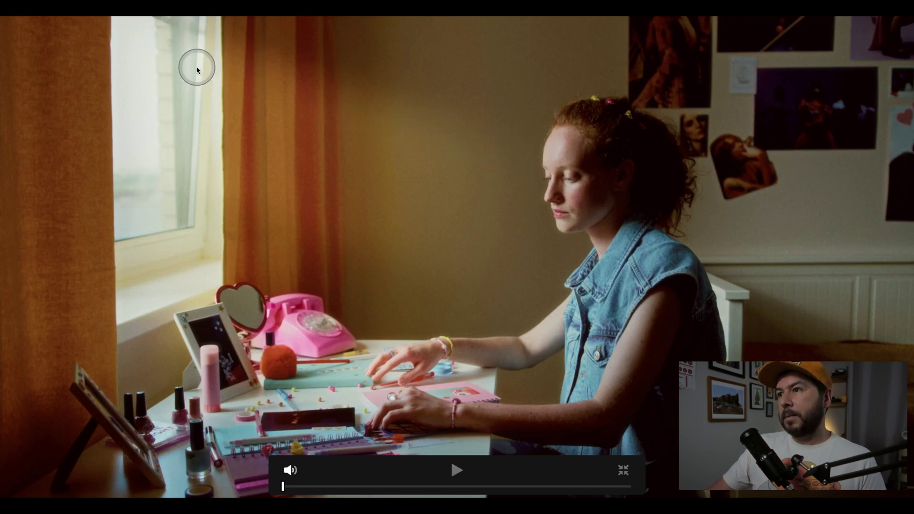
# Leave Secondary 3 on, keeping the darker left wall and window, and exit full-screen
pyautogui.hotkey('ctrl', 'd')
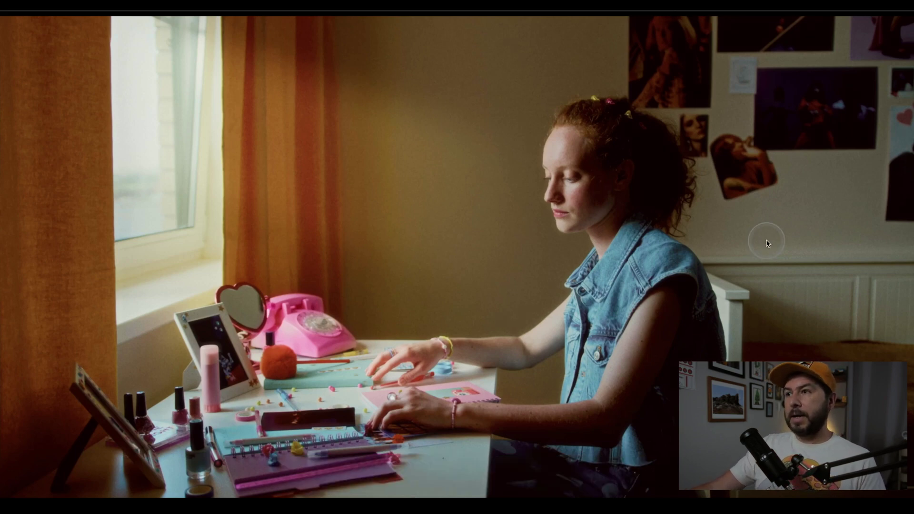
pyautogui.press('Escape')
pyautogui.click(842, 21)
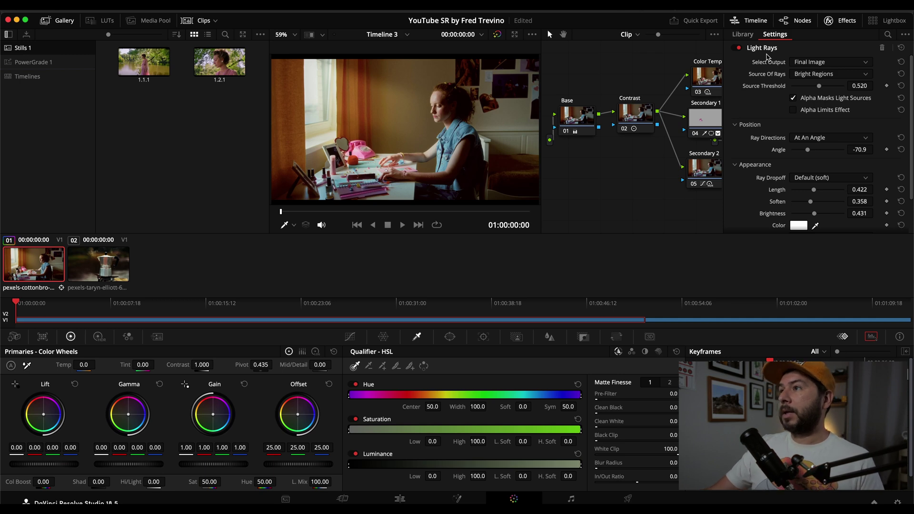
pyautogui.click(760, 69)
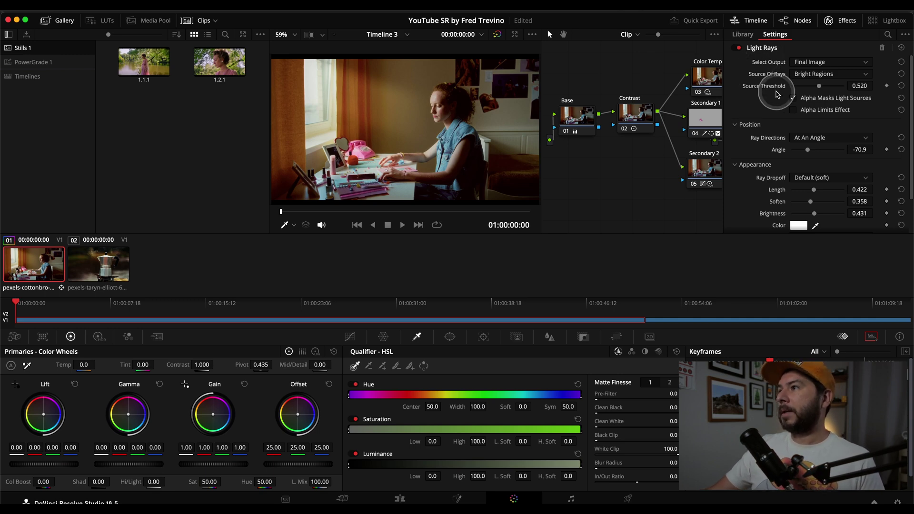
pyautogui.click(859, 87)
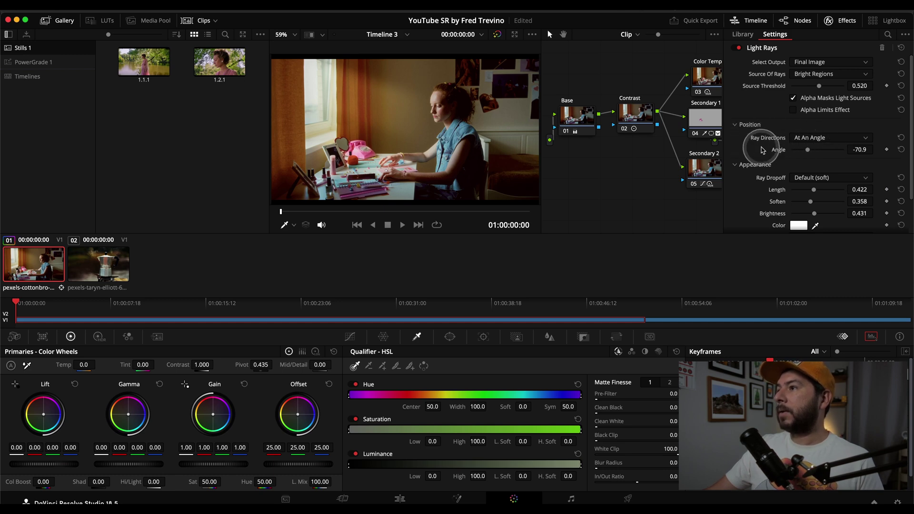
pyautogui.scroll(-1, 757, 140)
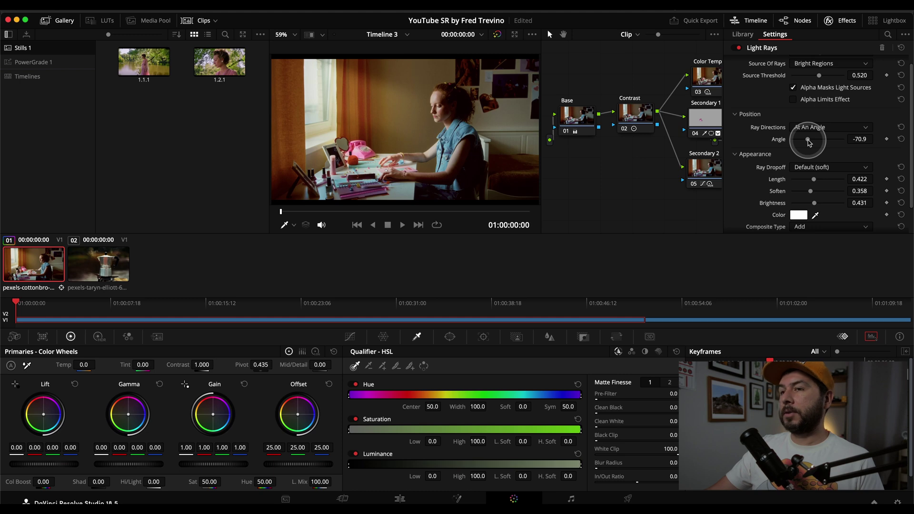
pyautogui.moveTo(808, 142); pyautogui.dragTo(809, 138)
pyautogui.scroll(-3, 748, 148)
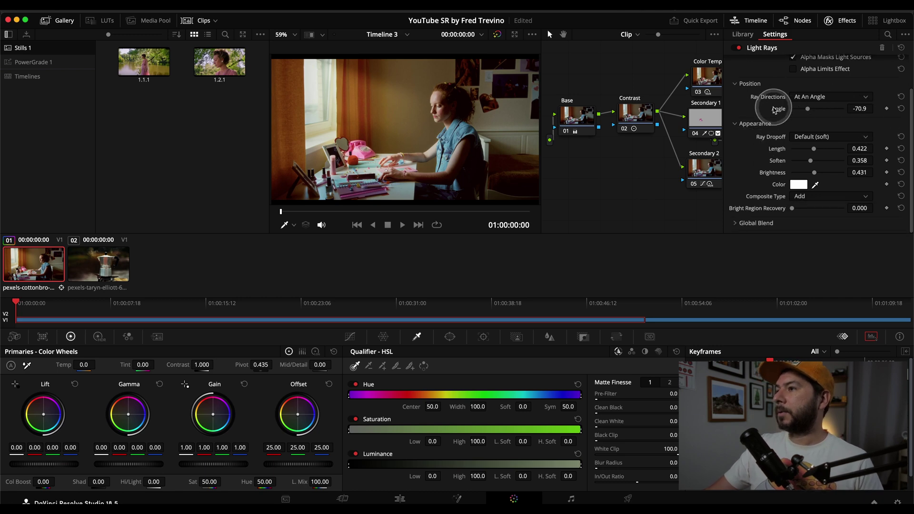
pyautogui.moveTo(811, 162); pyautogui.dragTo(768, 170)
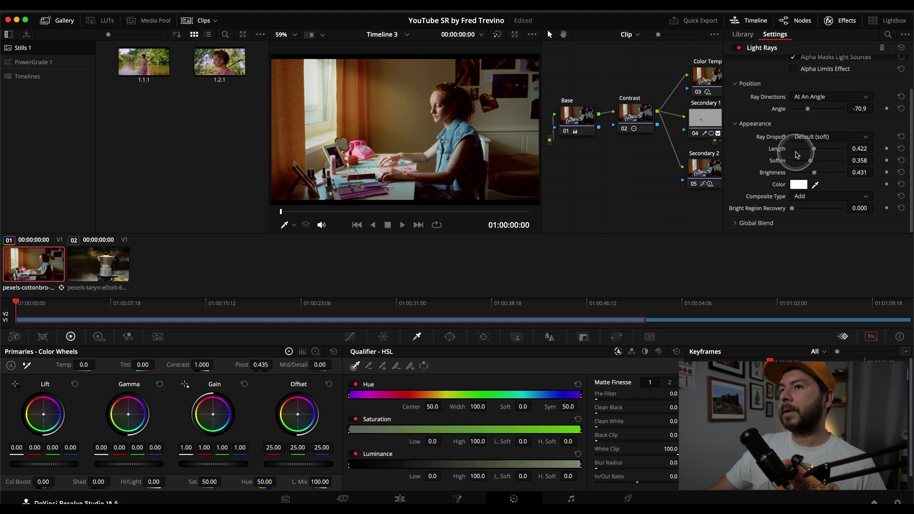
pyautogui.moveTo(814, 149); pyautogui.dragTo(794, 149)
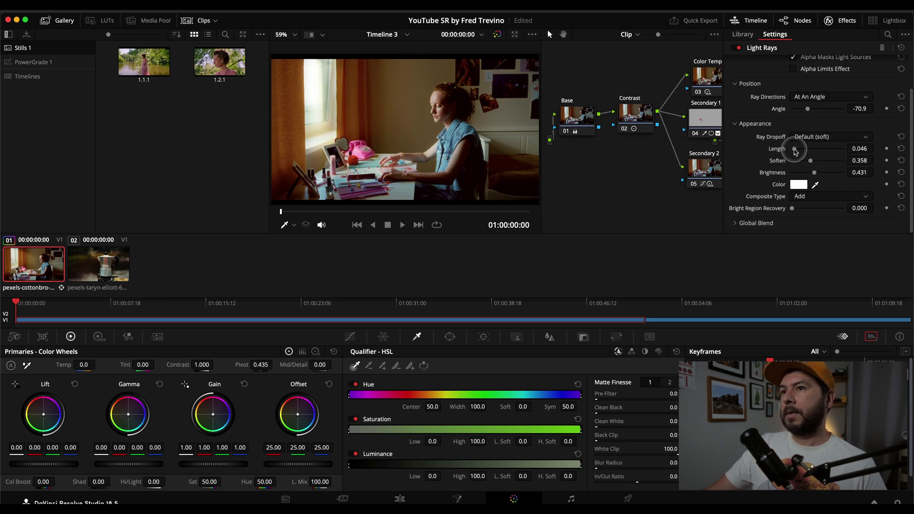
pyautogui.doubleClick(795, 149)
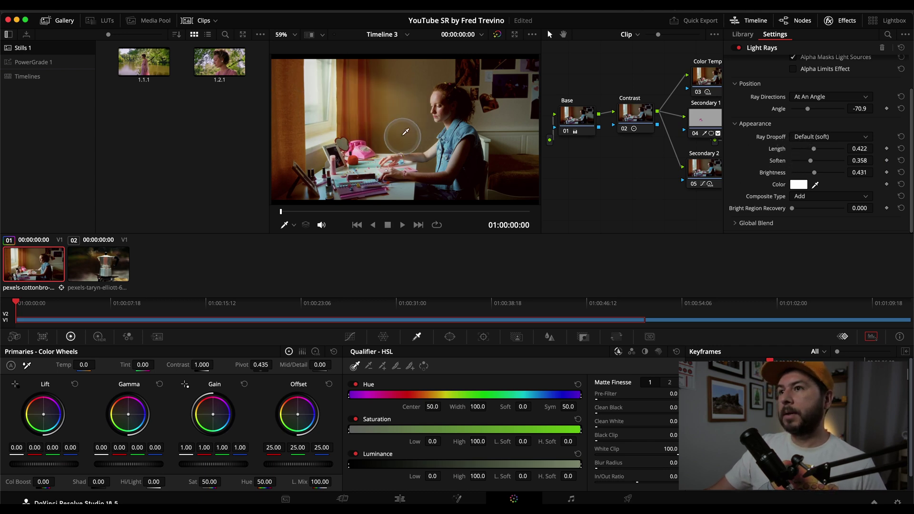
pyautogui.click(839, 23)
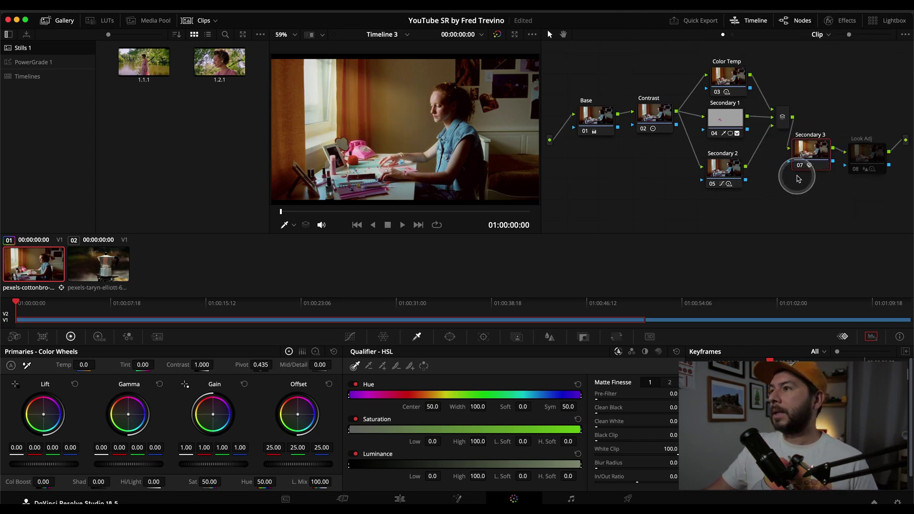
# Toggle a node off and on in full-screen to compare the window light
pyautogui.hotkey('ctrl', 'f')
pyautogui.hotkey('ctrl', 'd')
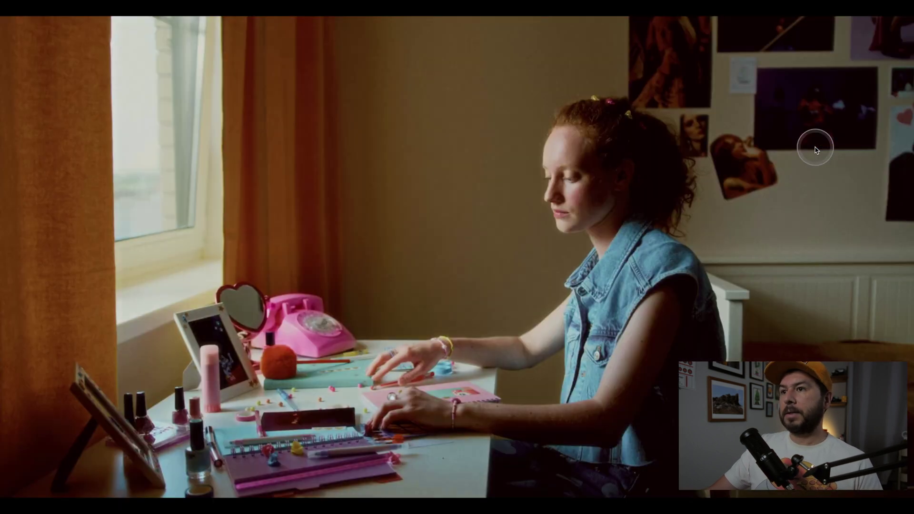
pyautogui.hotkey('ctrl', 'd')
pyautogui.hotkey('ctrl', 'd')
pyautogui.hotkey('ctrl', 'd')
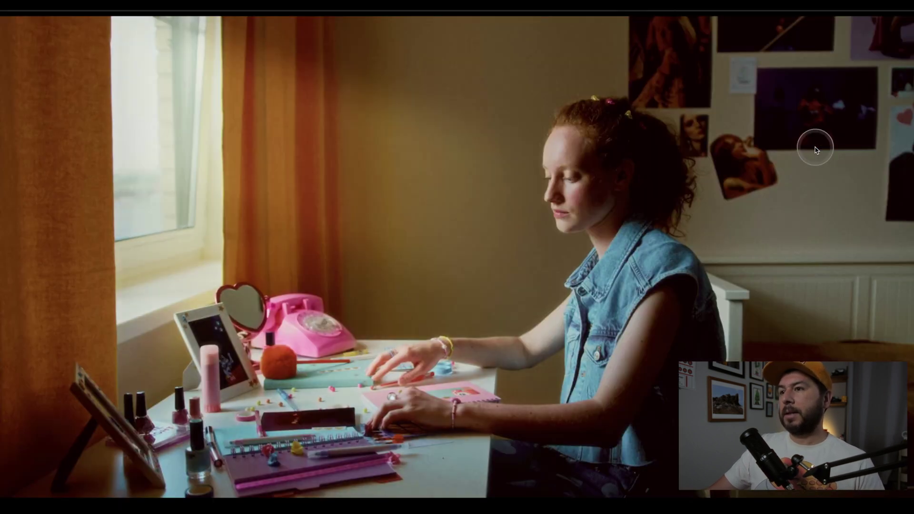
pyautogui.hotkey('ctrl', 'f')
# Move the Look Adj node above Secondary 3, preview full-screen, then bypass the whole grade
pyautogui.moveTo(863, 160); pyautogui.dragTo(862, 127)
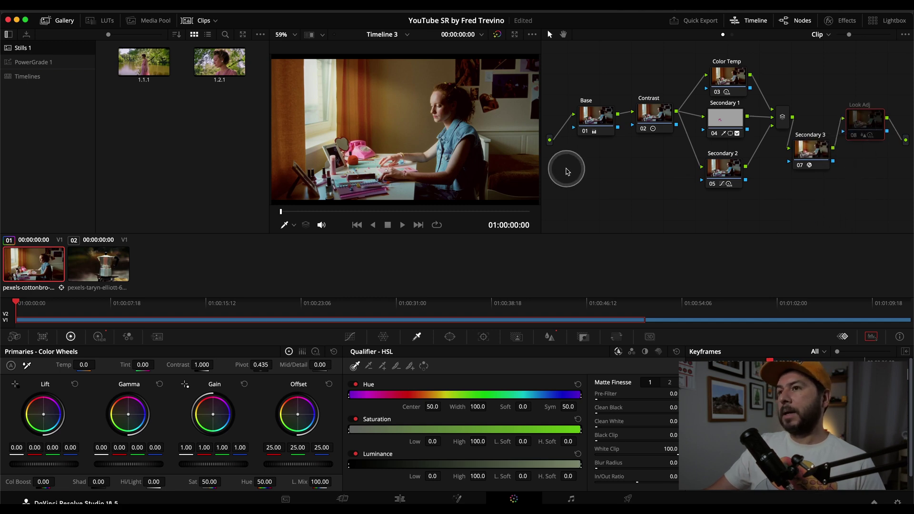
pyautogui.hotkey('ctrl', 'f')
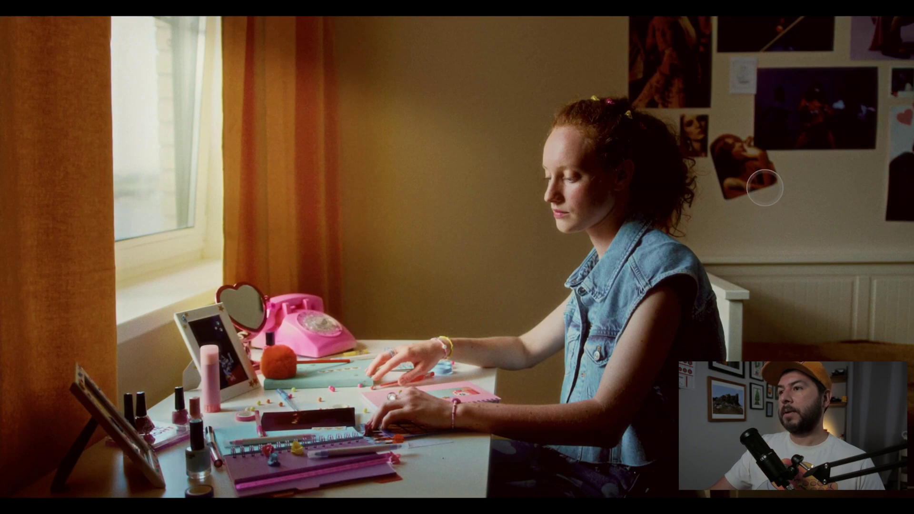
pyautogui.click(765, 187)
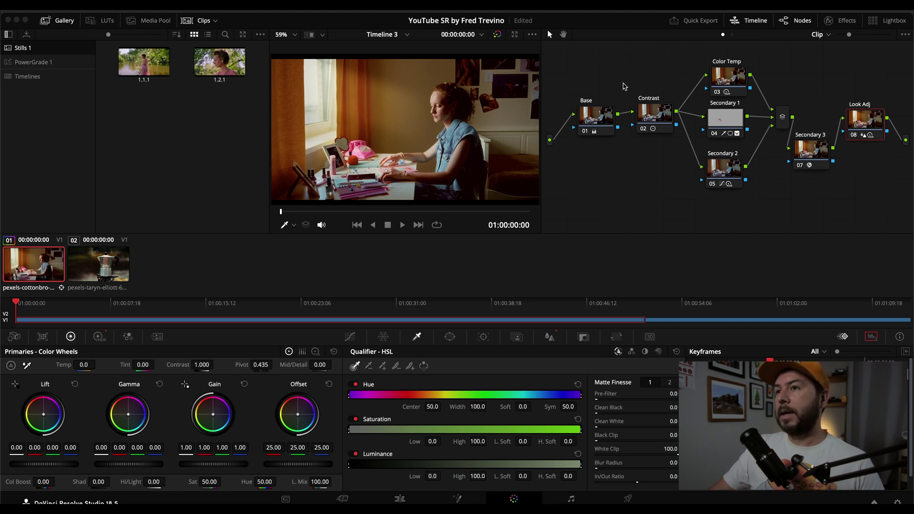
pyautogui.hotkey('alt', 'd')
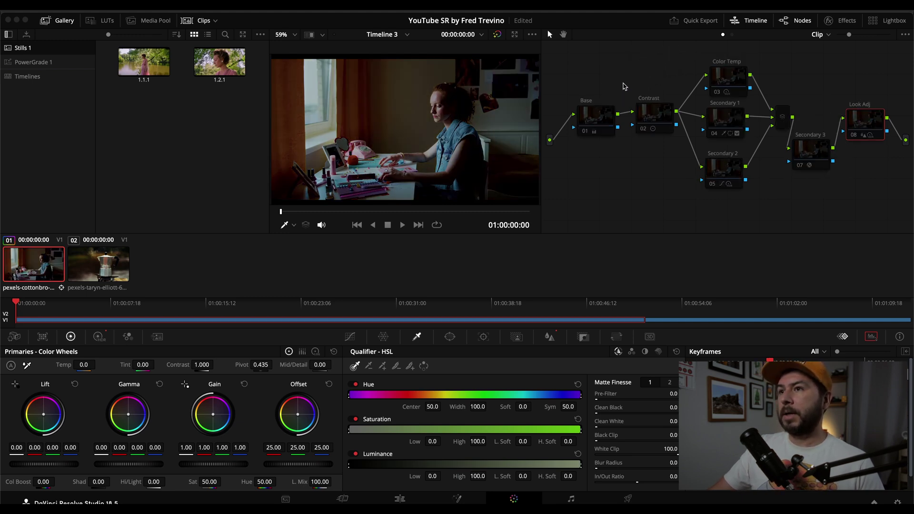
# Toggle the whole grade off and on to compare, leaving it on
pyautogui.hotkey('alt', 'd')
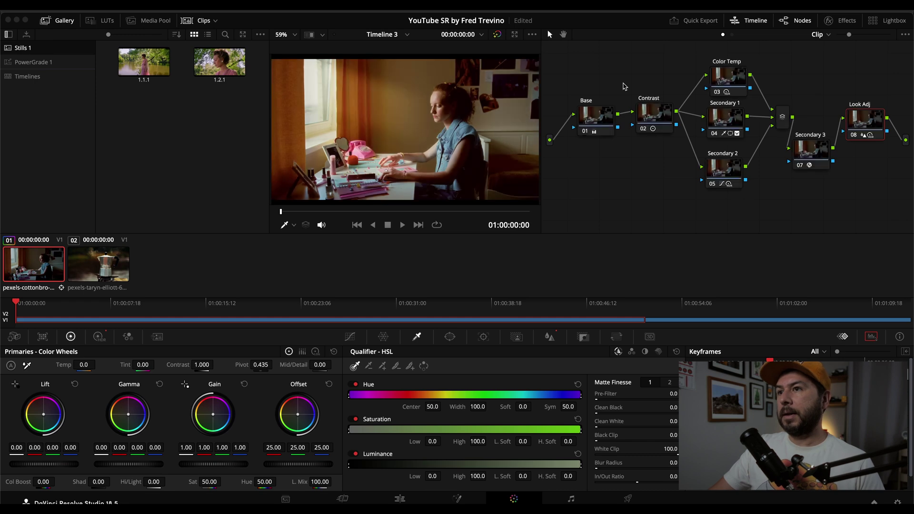
pyautogui.hotkey('alt', 'd')
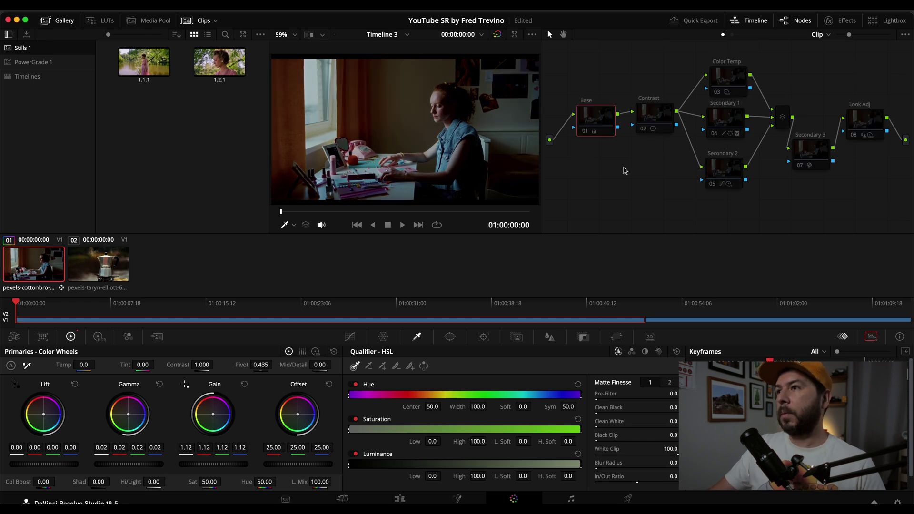
pyautogui.hotkey('alt', 'd')
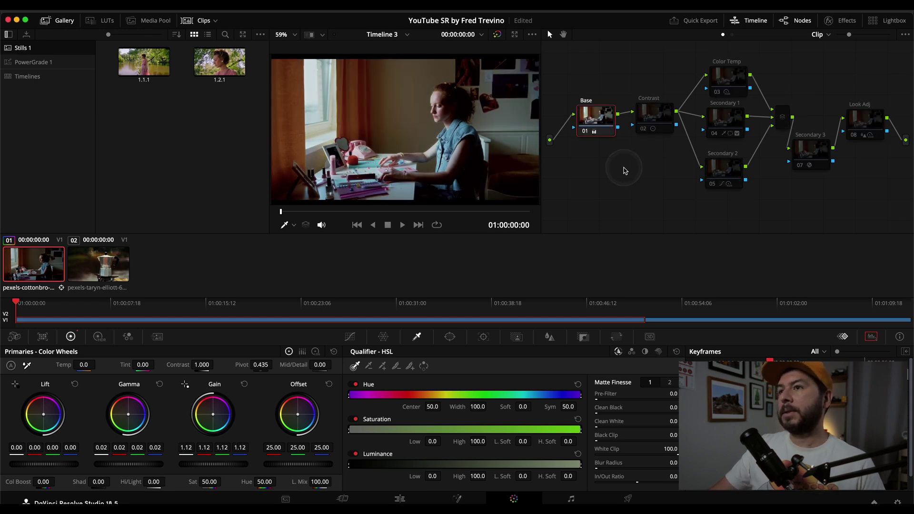
# Step through Contrast, Color Temp, Secondary 1–3 and Look Adj, then review full-screen
pyautogui.click(652, 123)
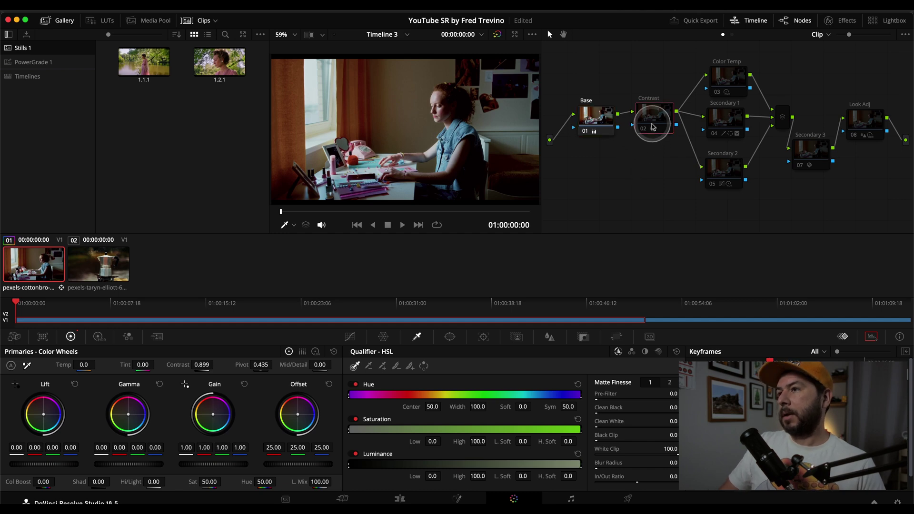
pyautogui.press(';')
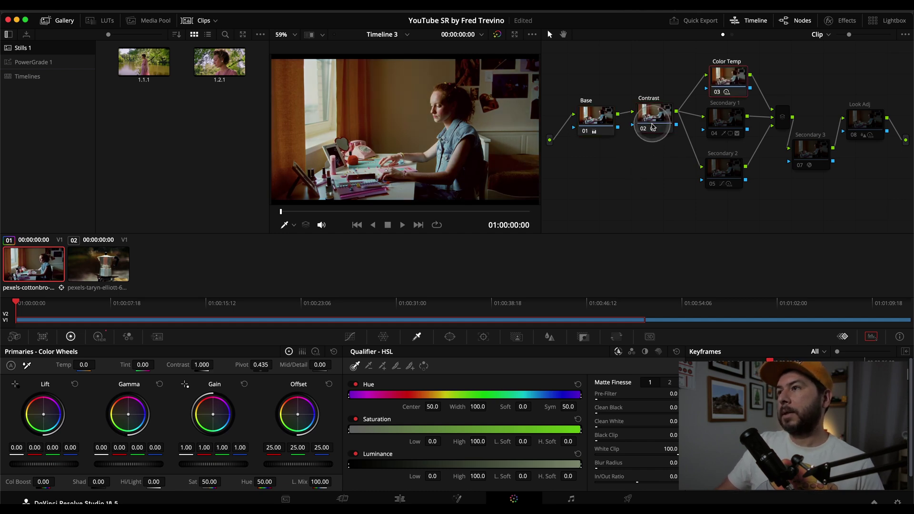
pyautogui.press(';')
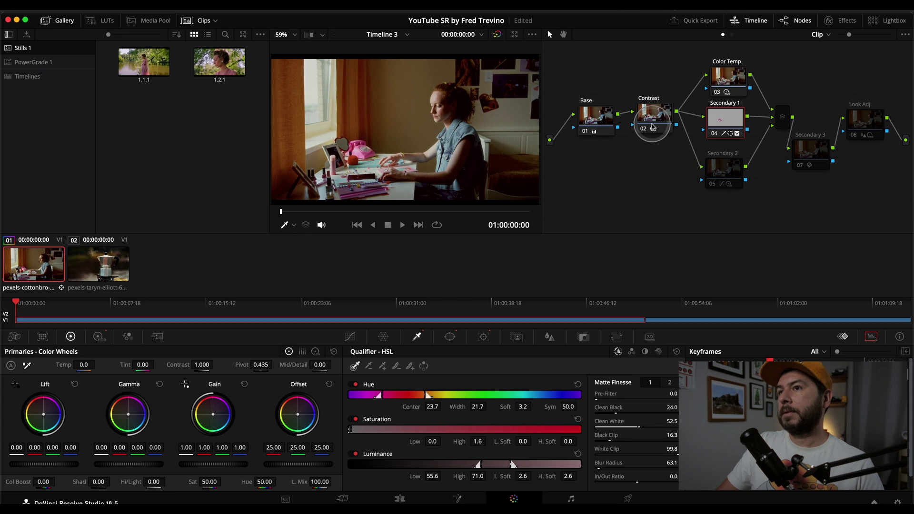
pyautogui.press(';')
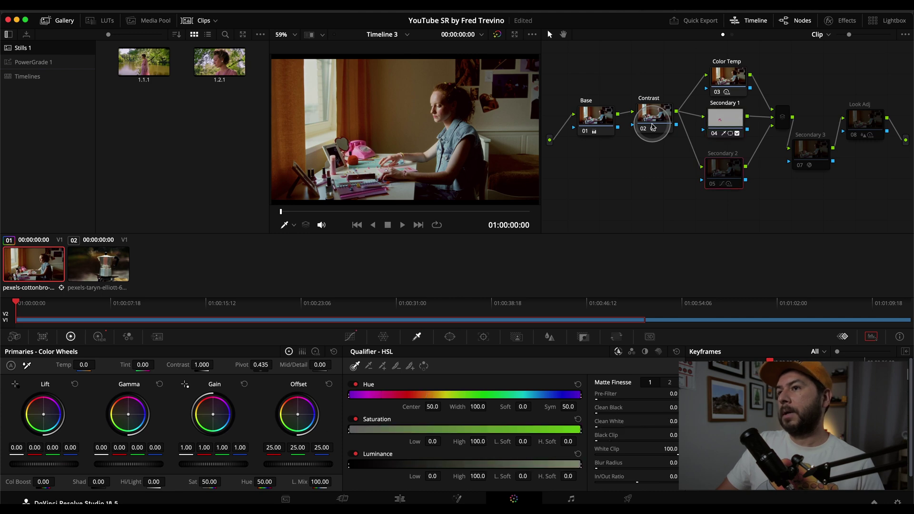
pyautogui.press(';')
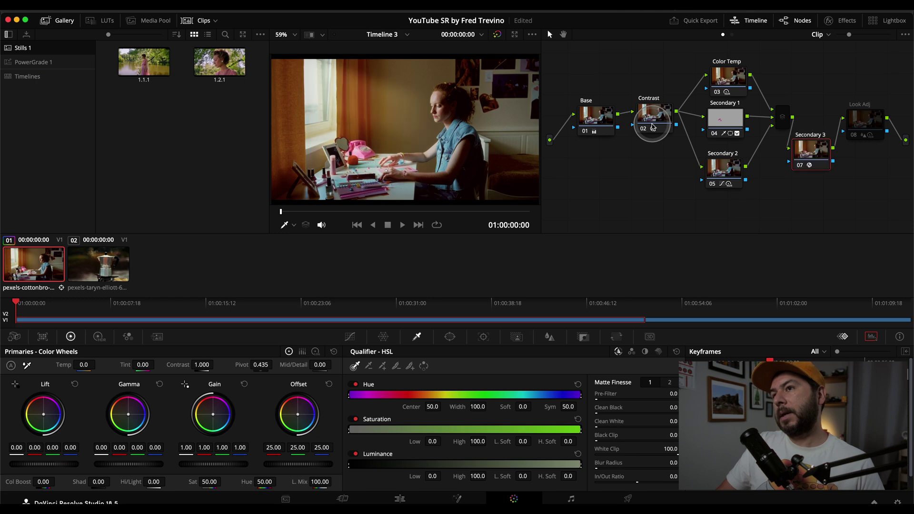
pyautogui.press(';')
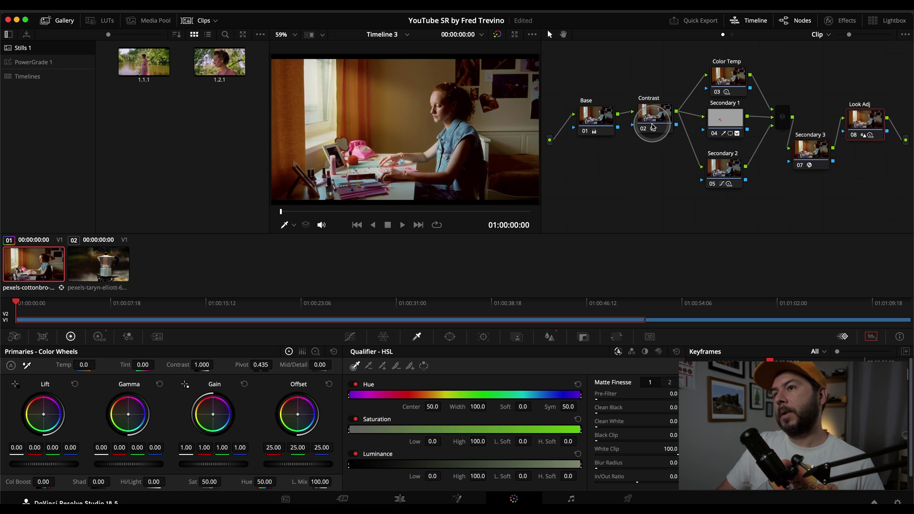
pyautogui.press('p')
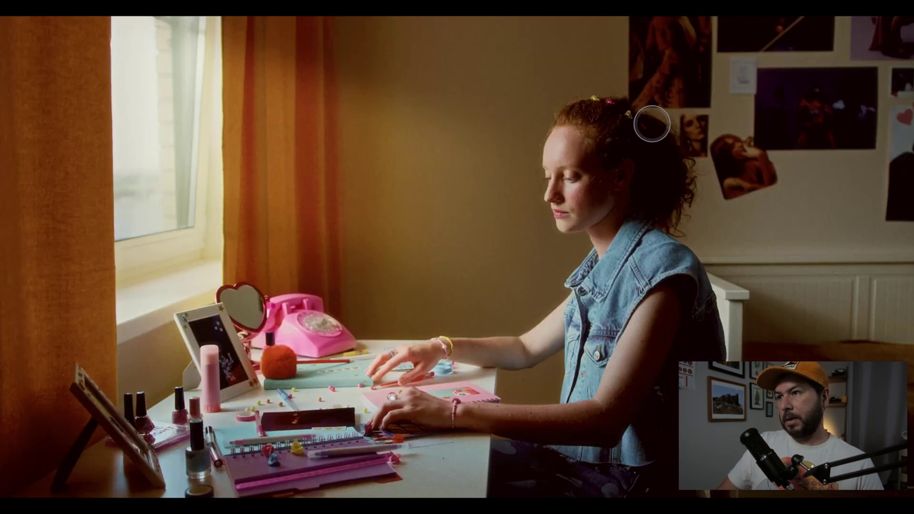
pyautogui.press('Escape')
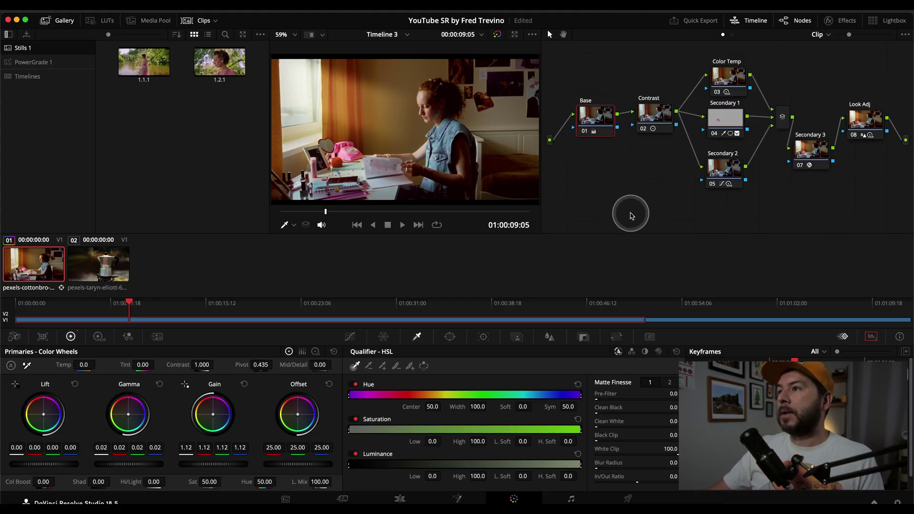
pyautogui.click(630, 171)
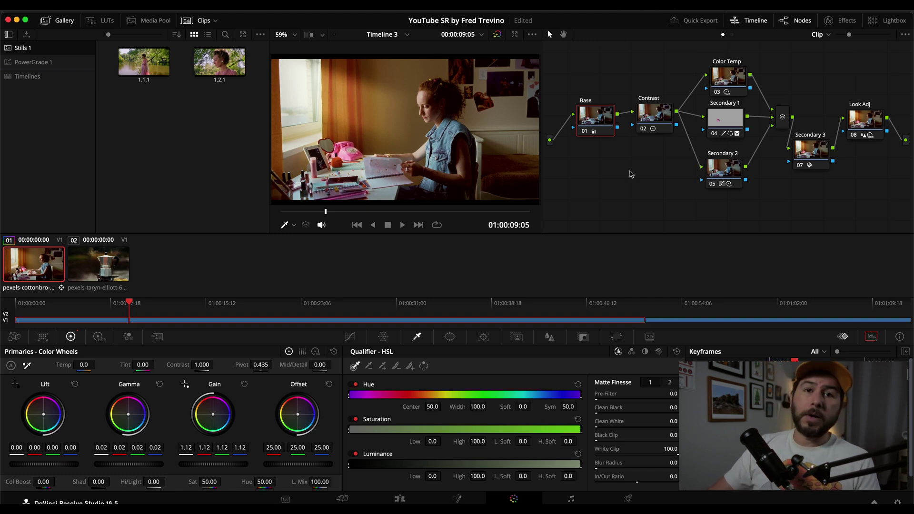
# Make the Base node the current node
pyautogui.rightClick(590, 124)
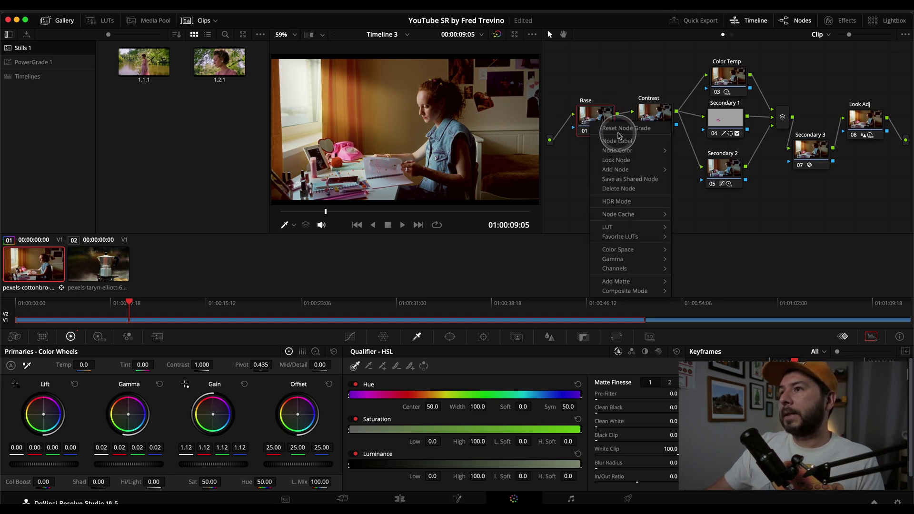
pyautogui.click(644, 141)
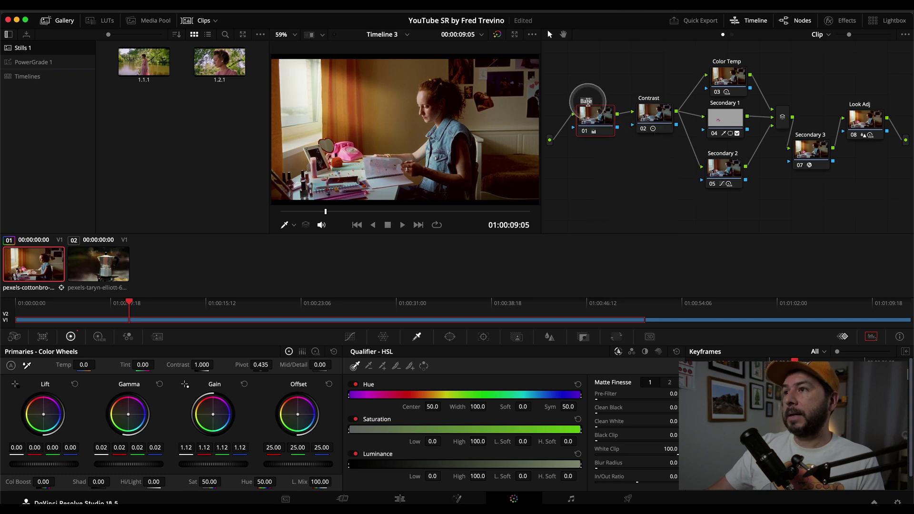
pyautogui.click(639, 117)
pyautogui.click(595, 116)
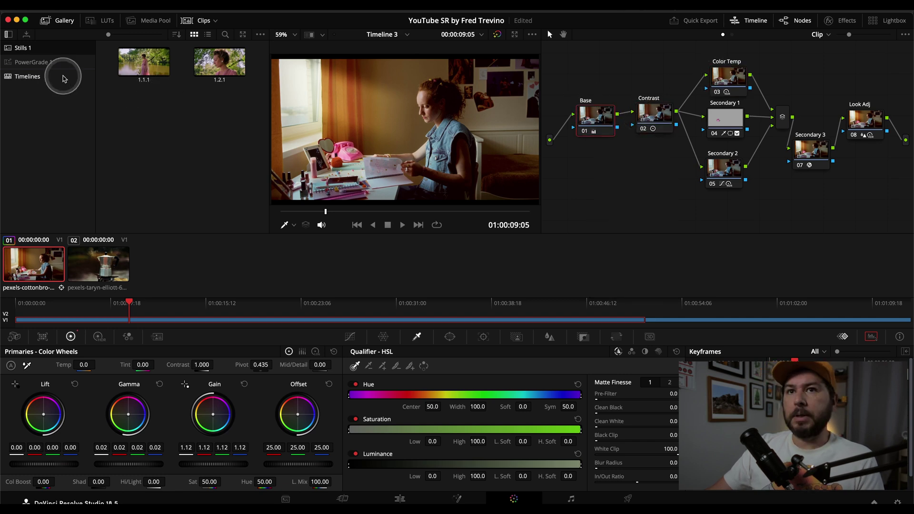
# Grab a still into PowerGrade 1, name it 'Basic Node Tree', and switch to the moka pot clip
pyautogui.click(29, 66)
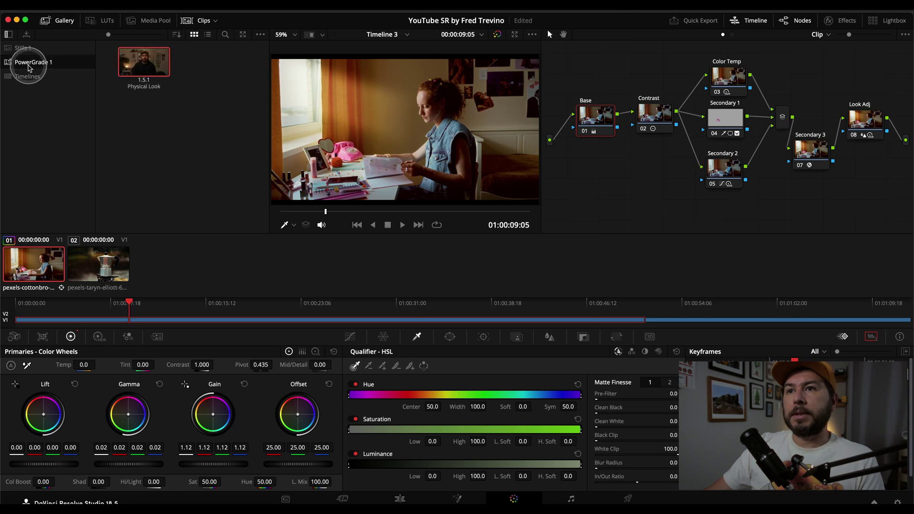
pyautogui.rightClick(417, 86)
pyautogui.click(437, 98)
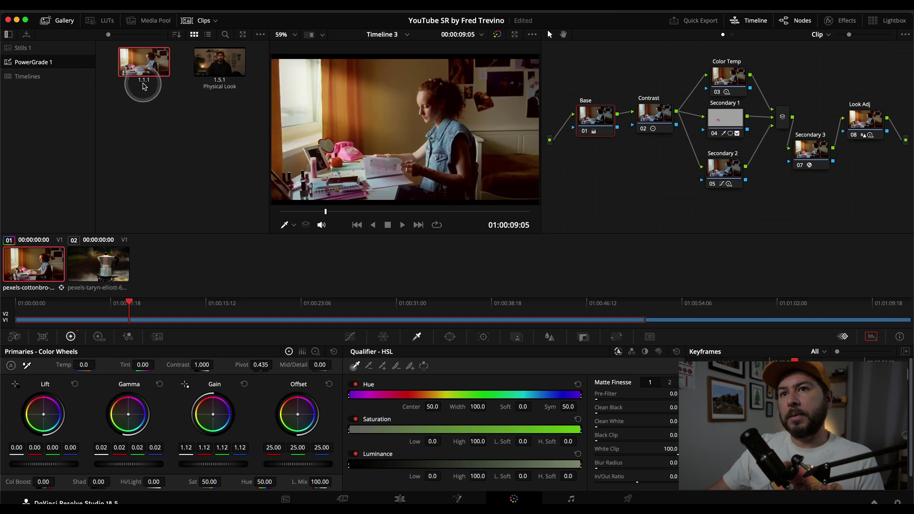
pyautogui.doubleClick(180, 97)
pyautogui.write('Basic Node Tree')
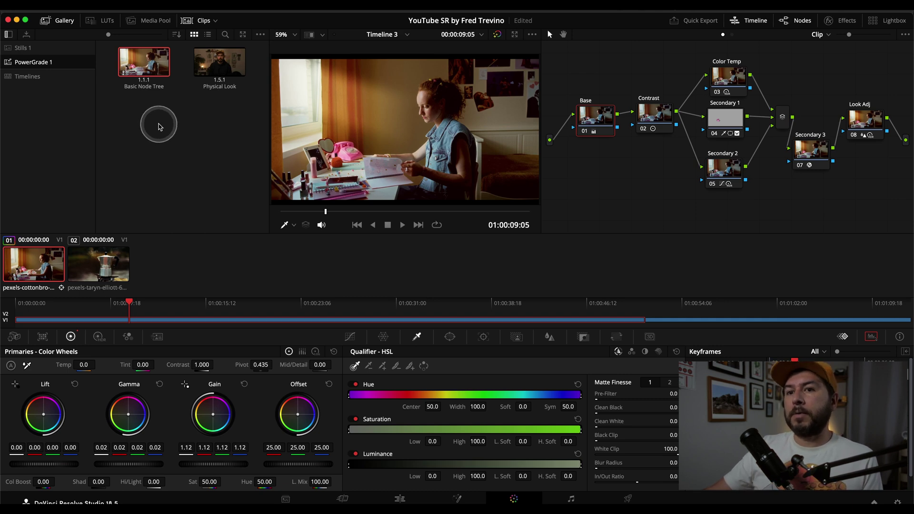
pyautogui.click(102, 269)
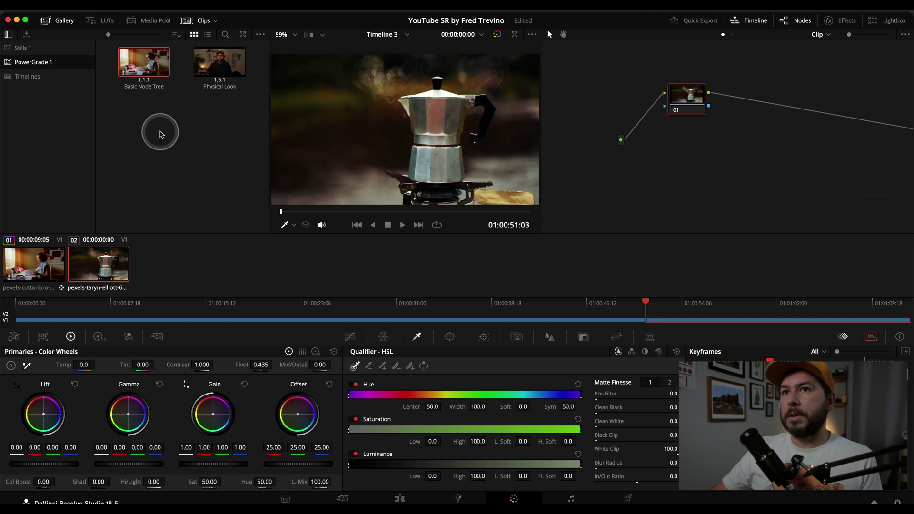
# Apply the 'Basic Node Tree' still's grade from the gallery to the moka pot clip
pyautogui.rightClick(138, 66)
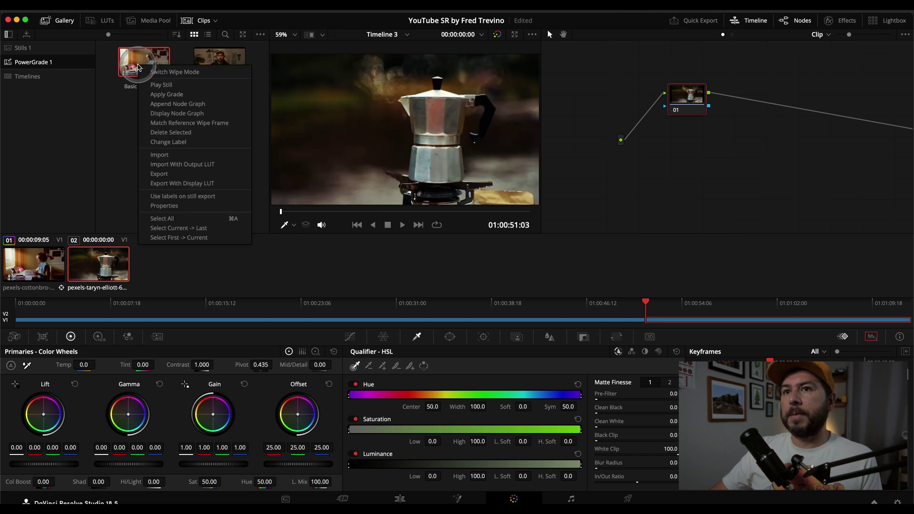
pyautogui.click(164, 94)
pyautogui.hscroll(3, 666, 162)
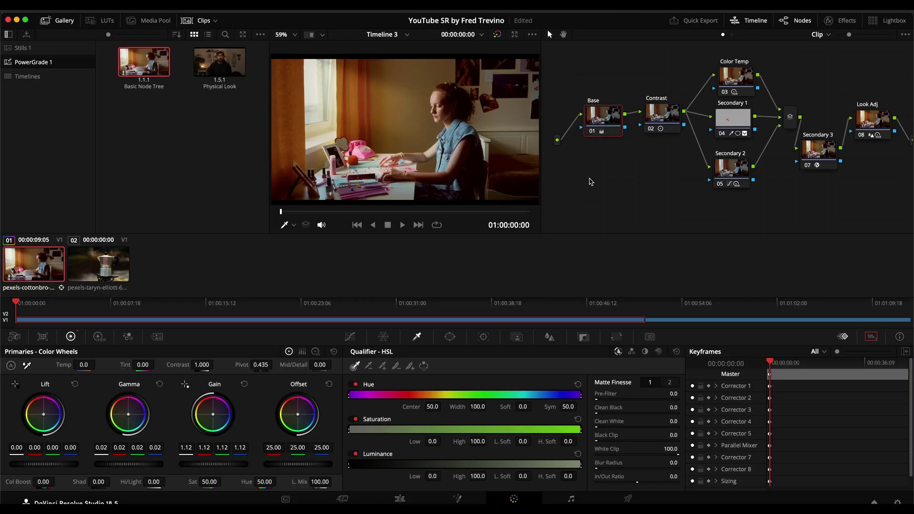
# Play the warm-graded desk clip full screen in the Cinema Viewer
pyautogui.hotkey('ctrl', 'f')
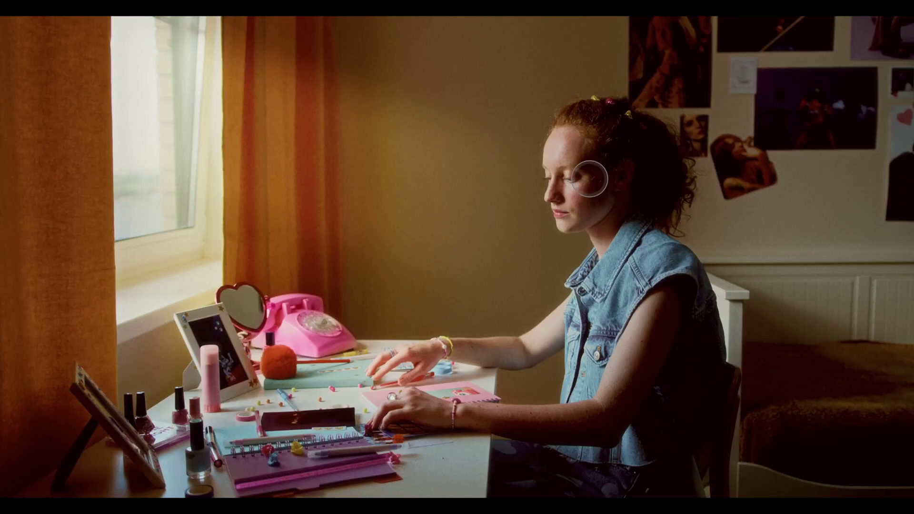
pyautogui.moveTo(592, 133)
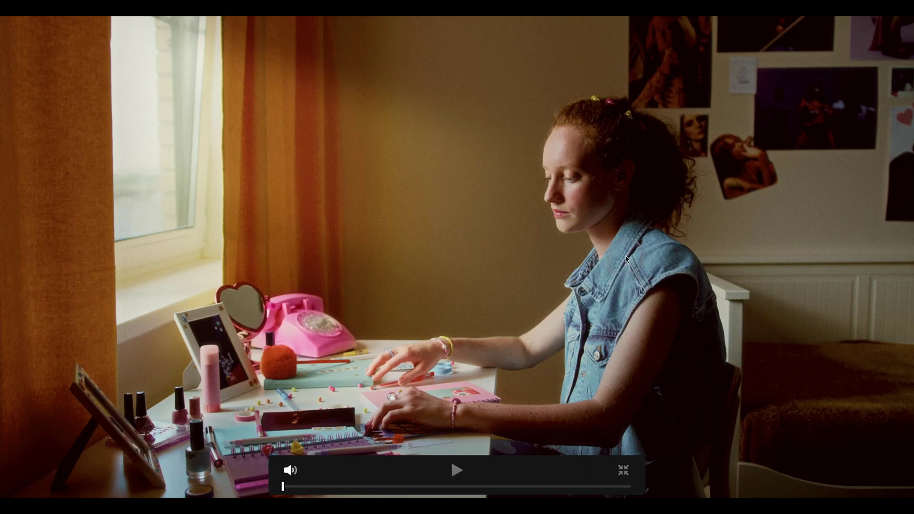